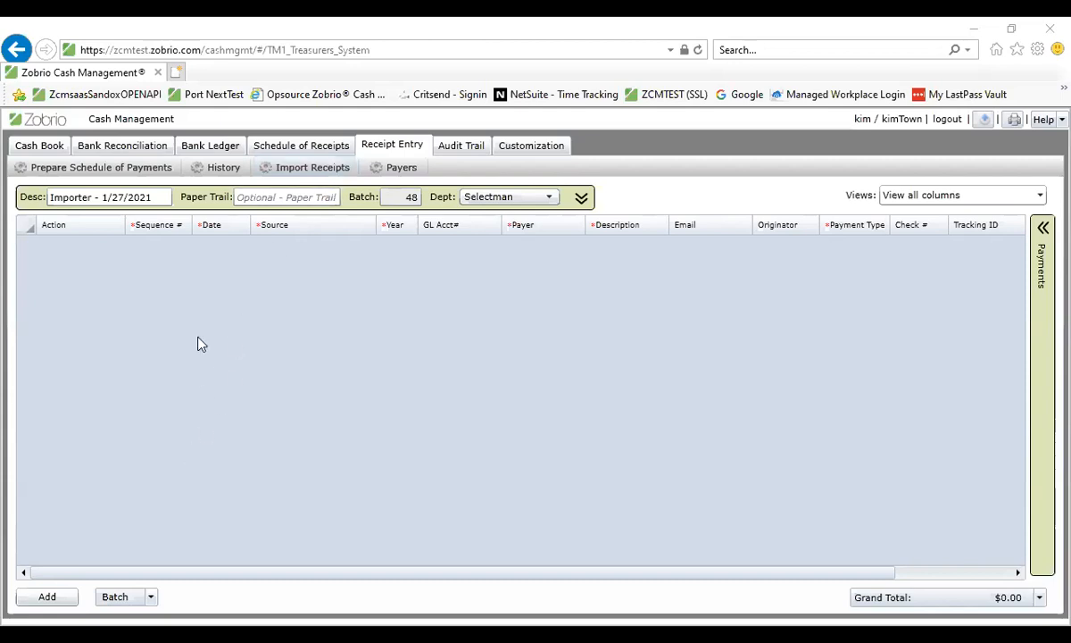
Add a new receipt row to the Selectman batch in Receipt Entry
left_click(49, 597)
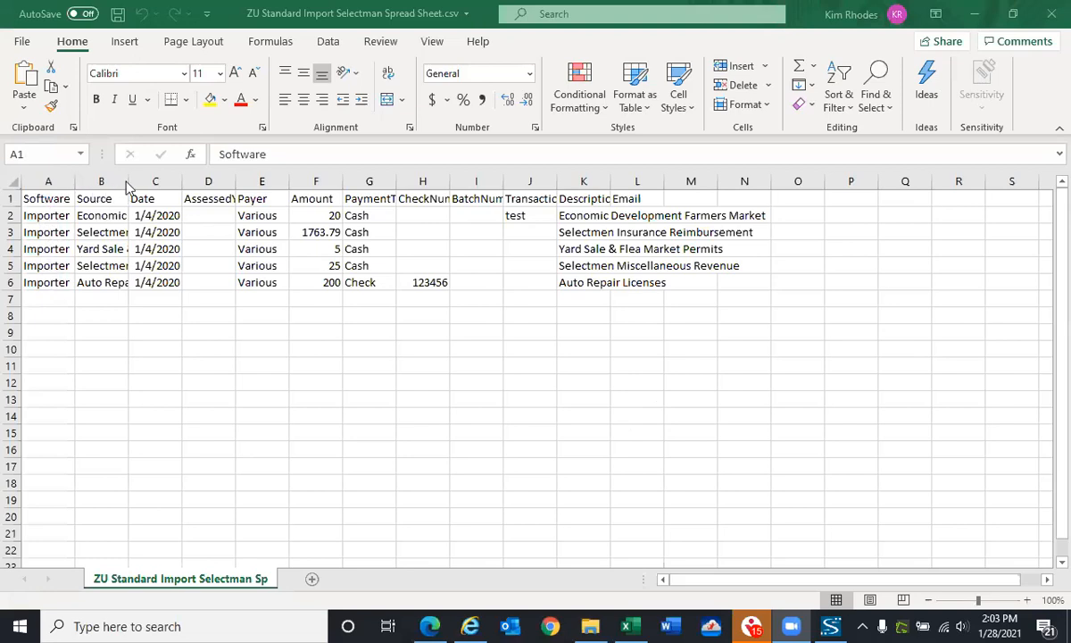
Switch to the Selectman CSV in Excel and autofit the Software, Source, PaymentType, CheckNumber, BatchNumber and TransactionID columns
left_click(62, 200)
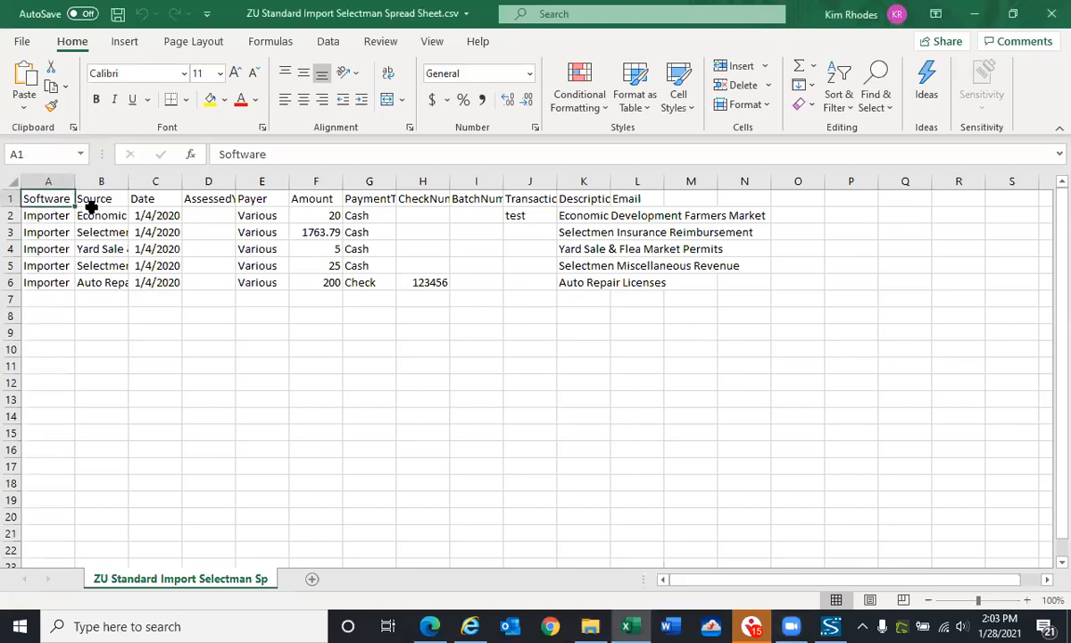
double_click(77, 183)
double_click(129, 182)
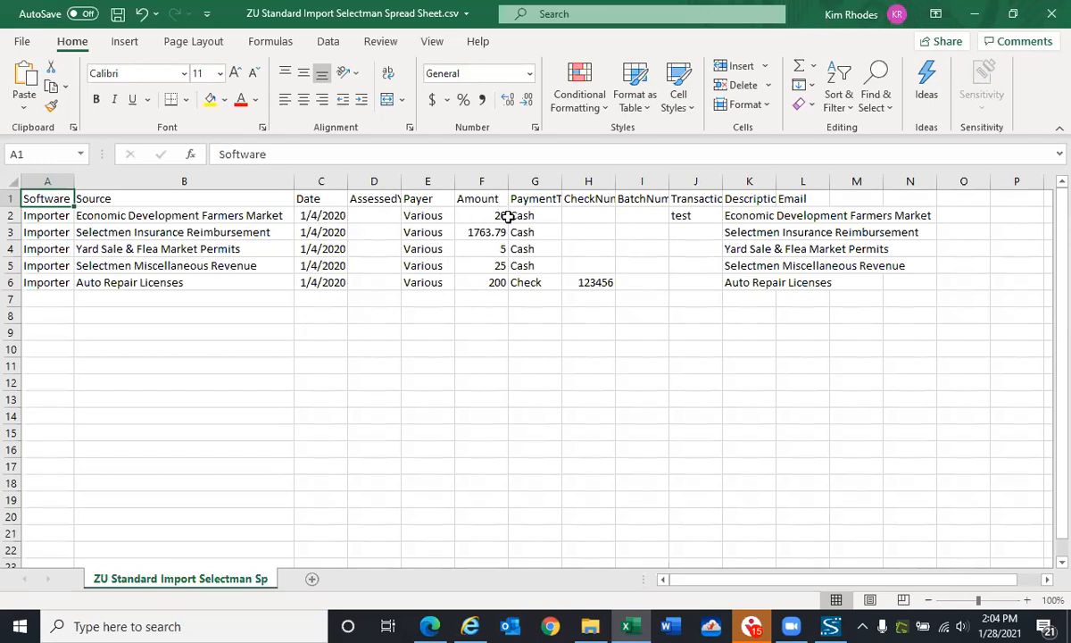
double_click(564, 182)
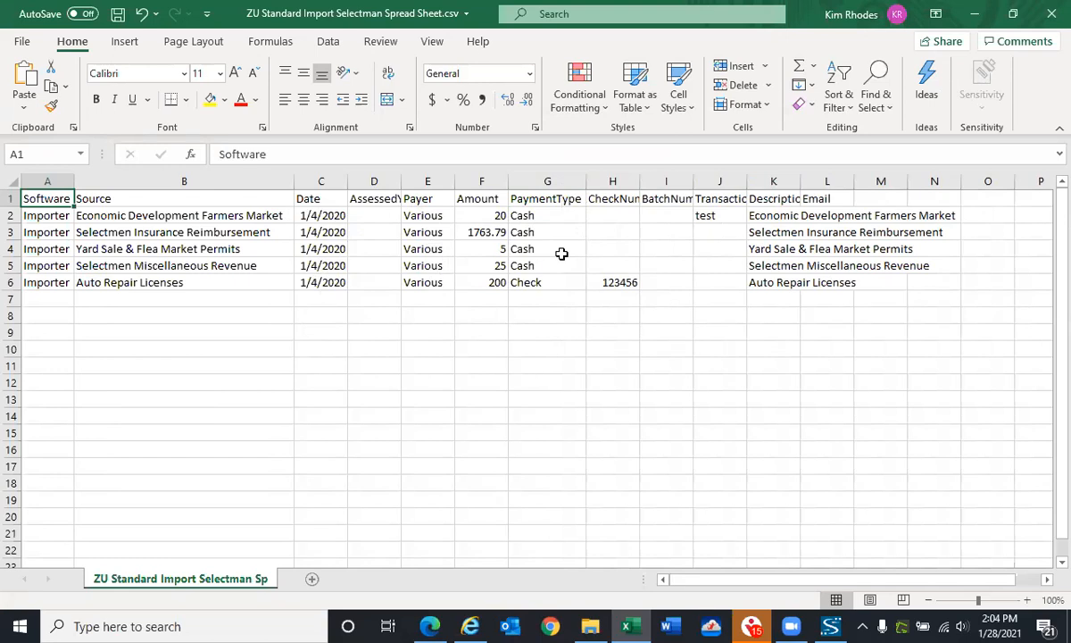
double_click(643, 185)
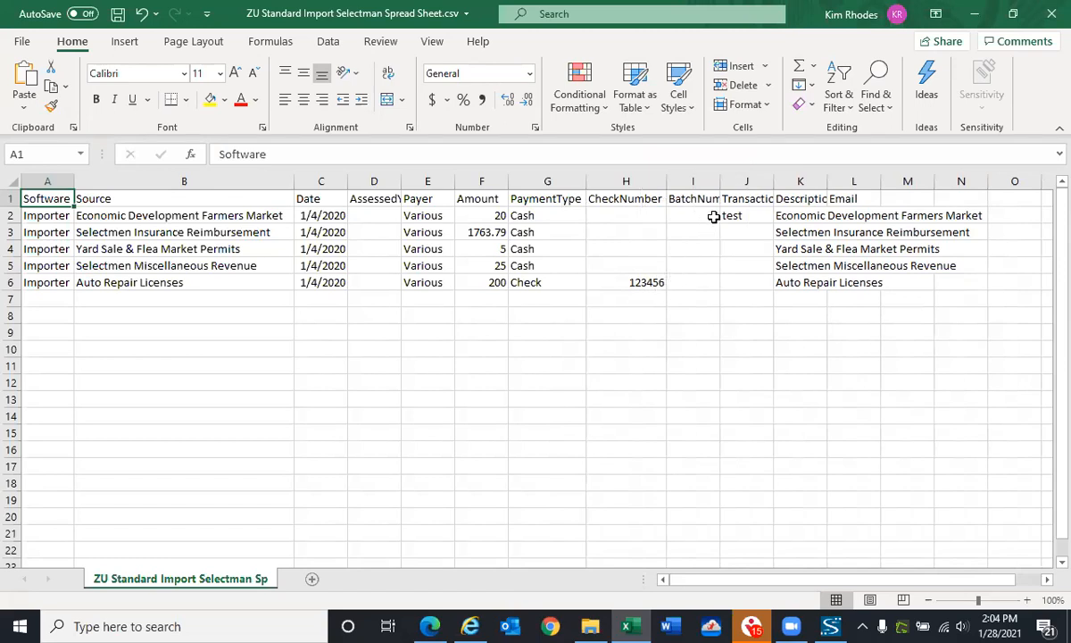
double_click(721, 182)
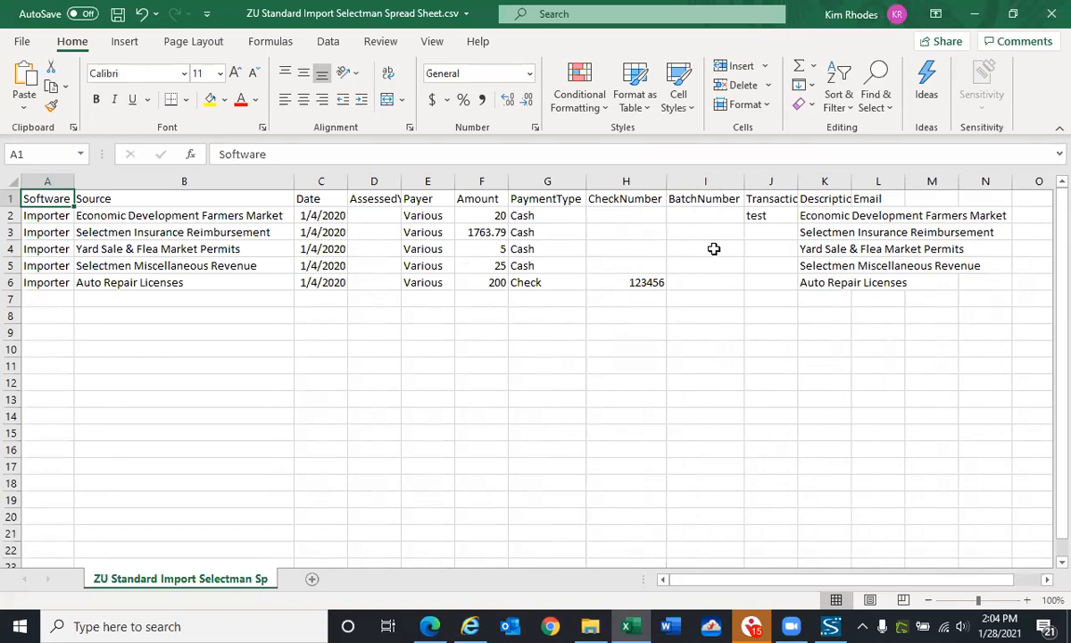
double_click(801, 181)
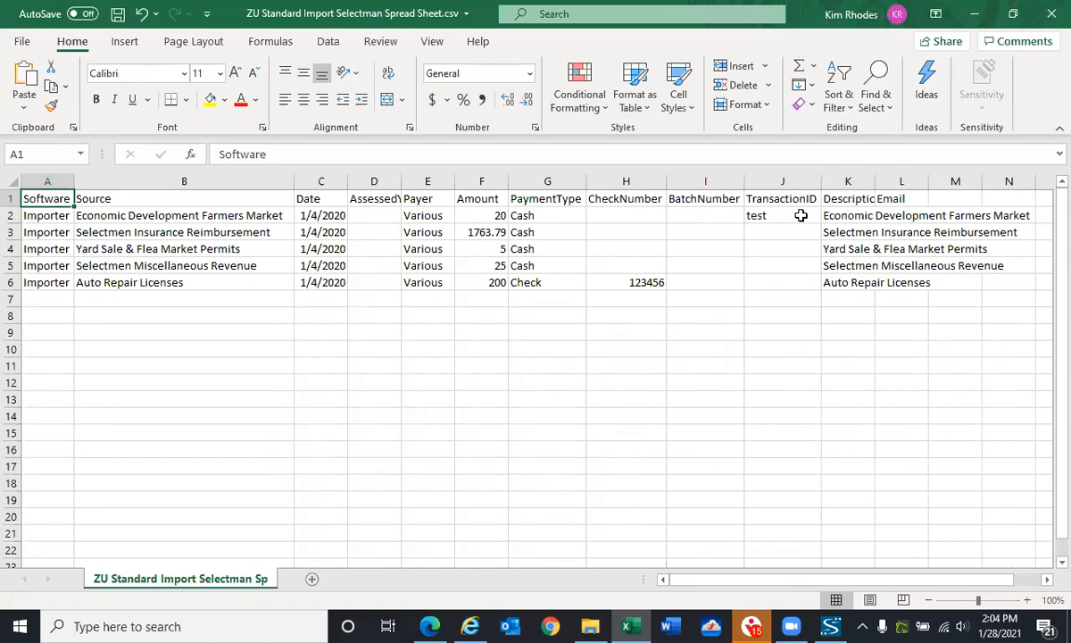
Clear the TransactionID entry in cell J2 of the Economic Development Farmers Market row
left_click(781, 215)
key("BackSpace")
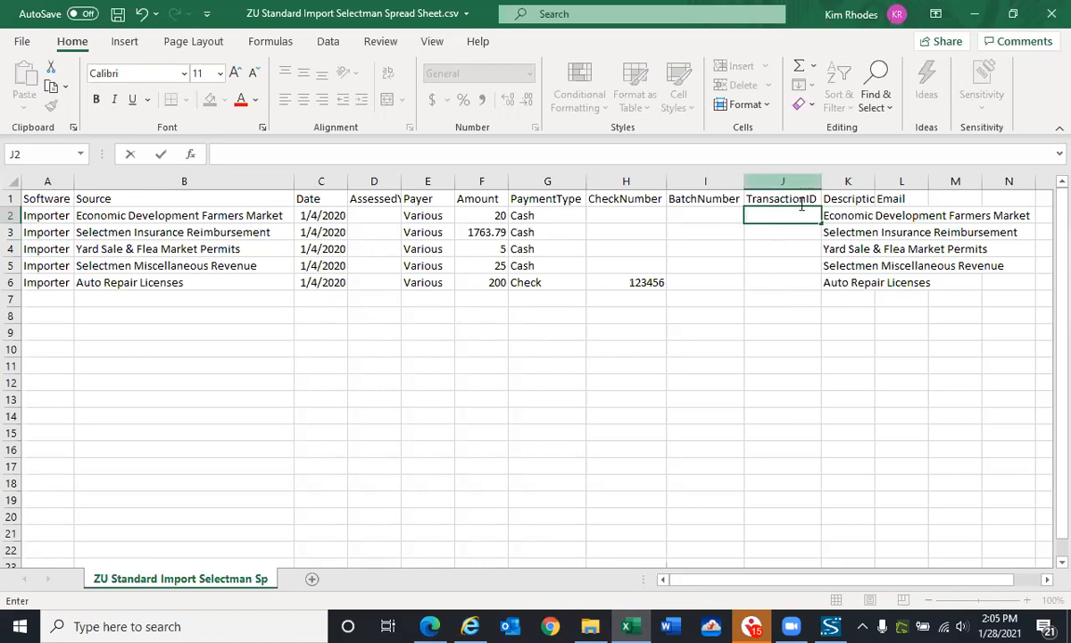
Autofit the Description column to its contents and save the CSV file
double_click(875, 182)
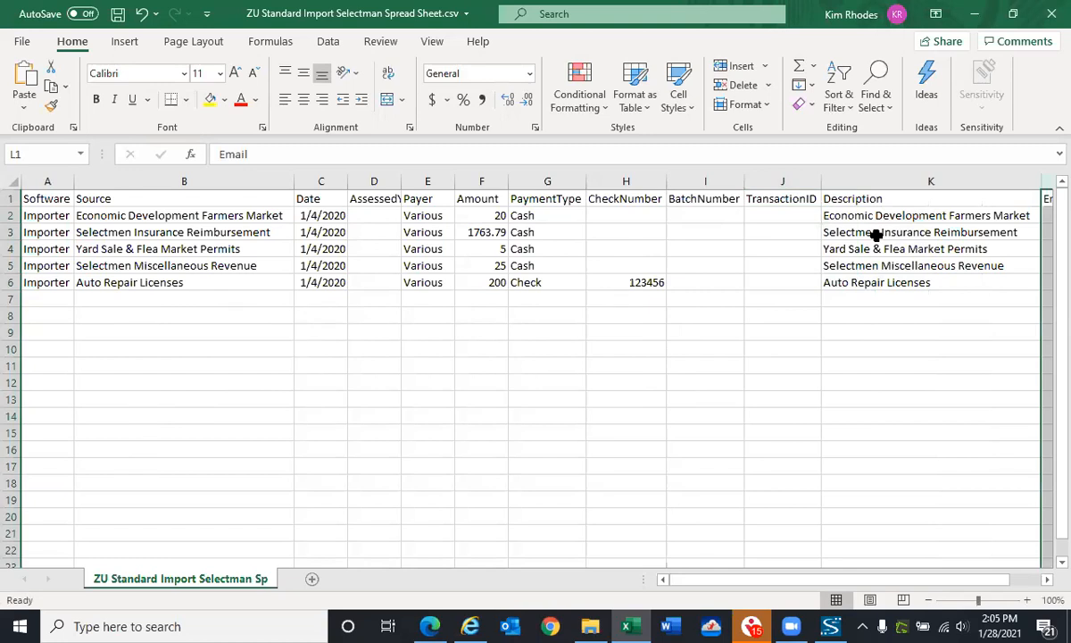
left_click_drag(813, 581, 887, 579)
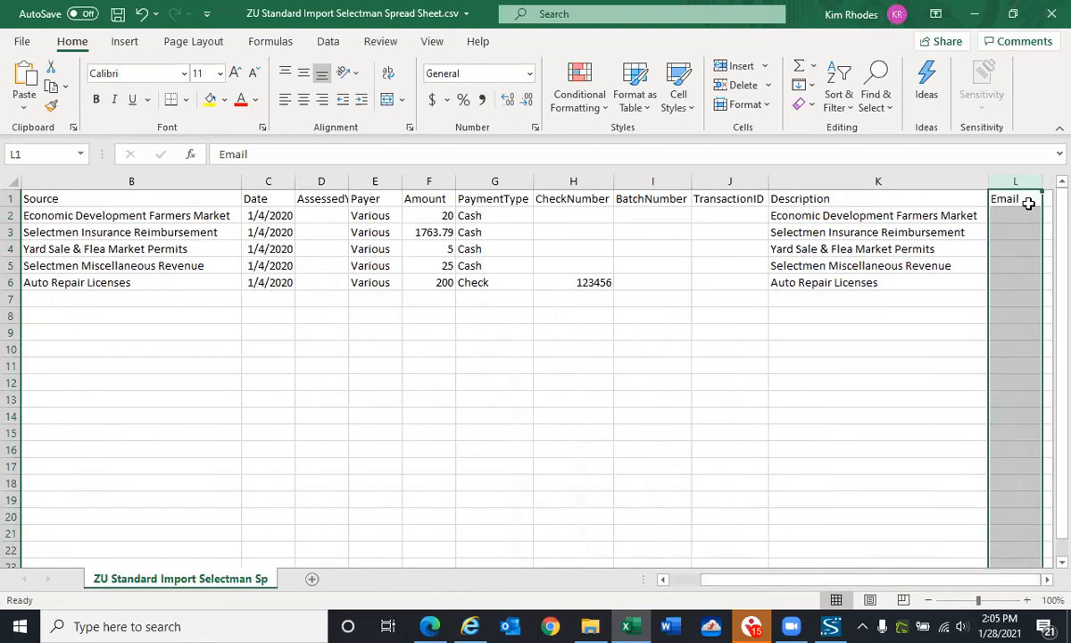
left_click_drag(815, 585, 719, 586)
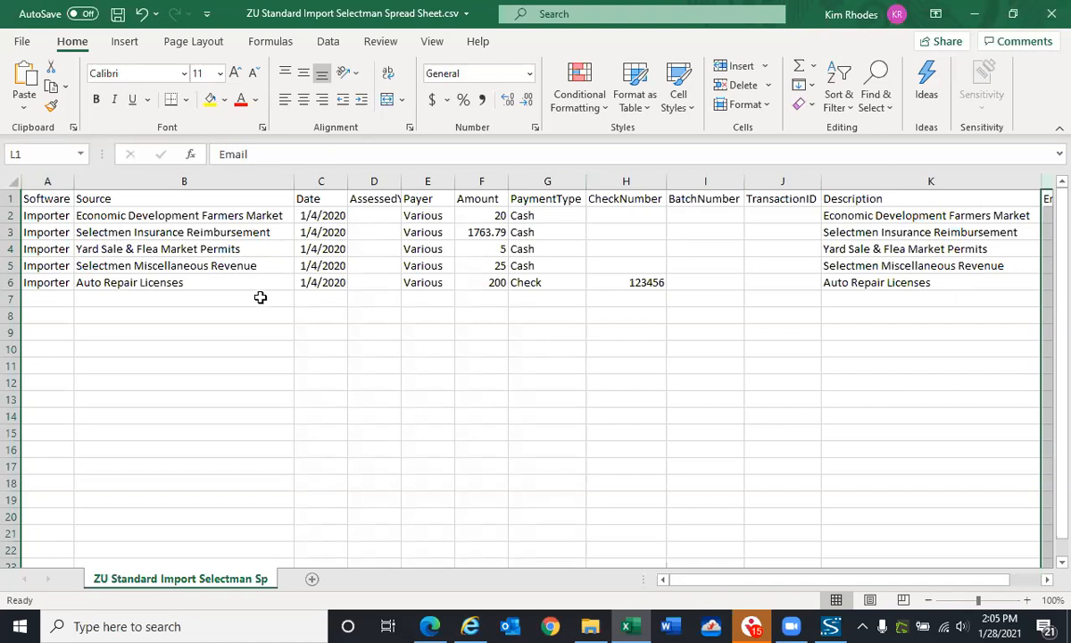
left_click(117, 15)
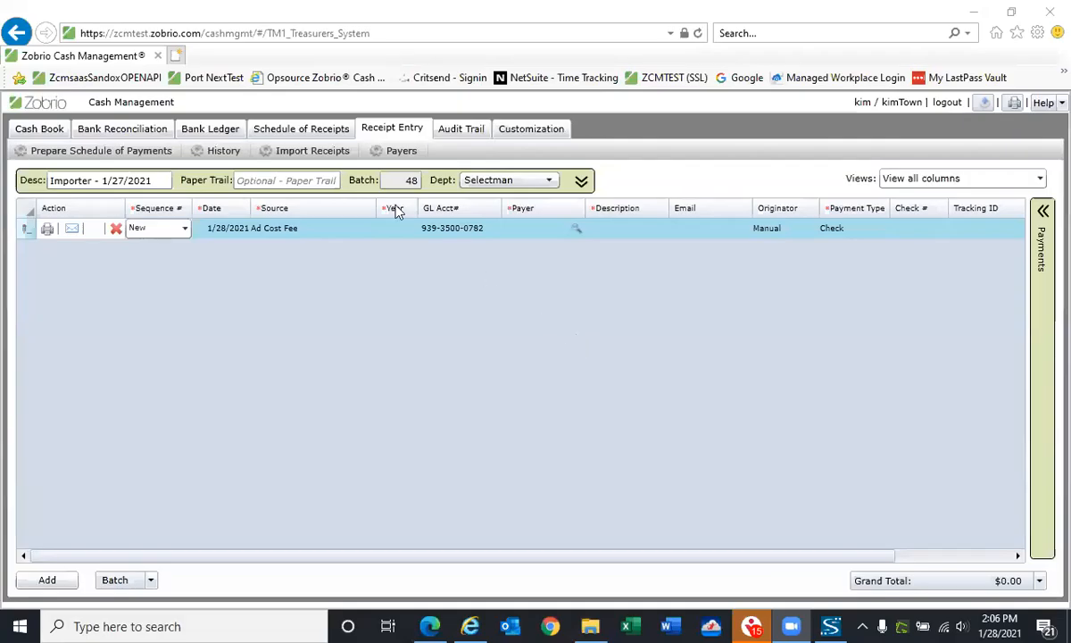
Switch to Zobrio Cash Management and load "ZU Standard Import Selectman Spread Sheet.csv" from the ZU Files folder for receipt import
left_click(312, 151)
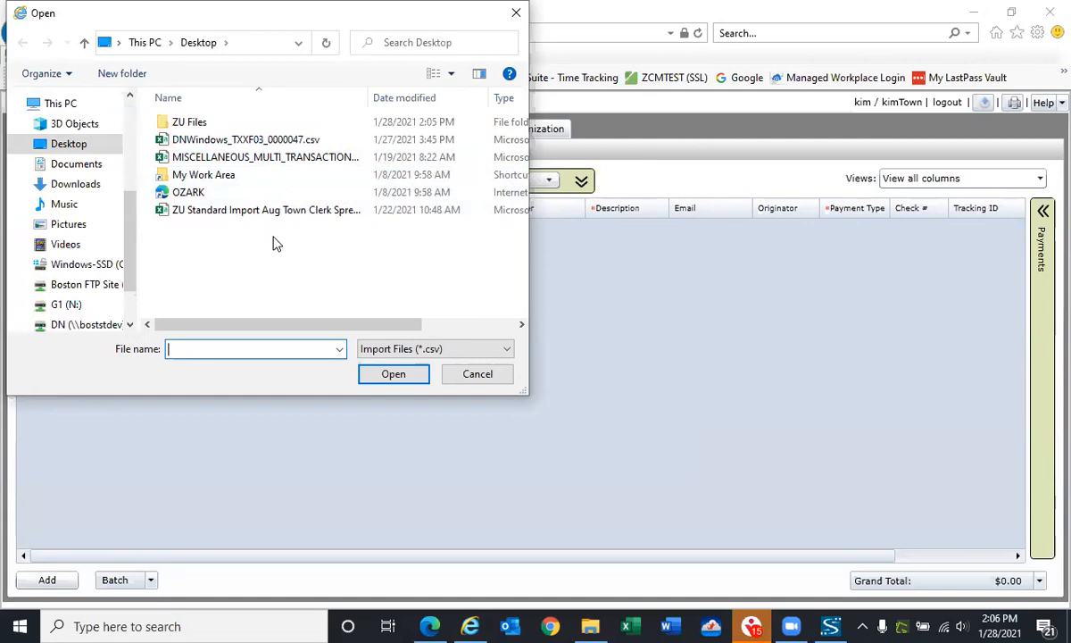
left_click(200, 129)
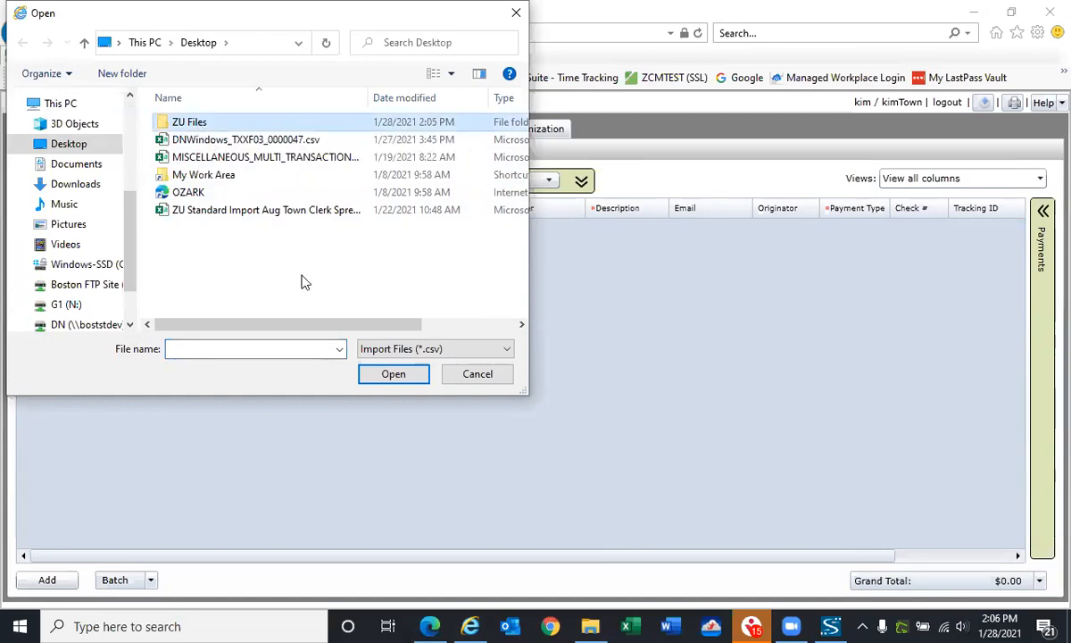
left_click(392, 374)
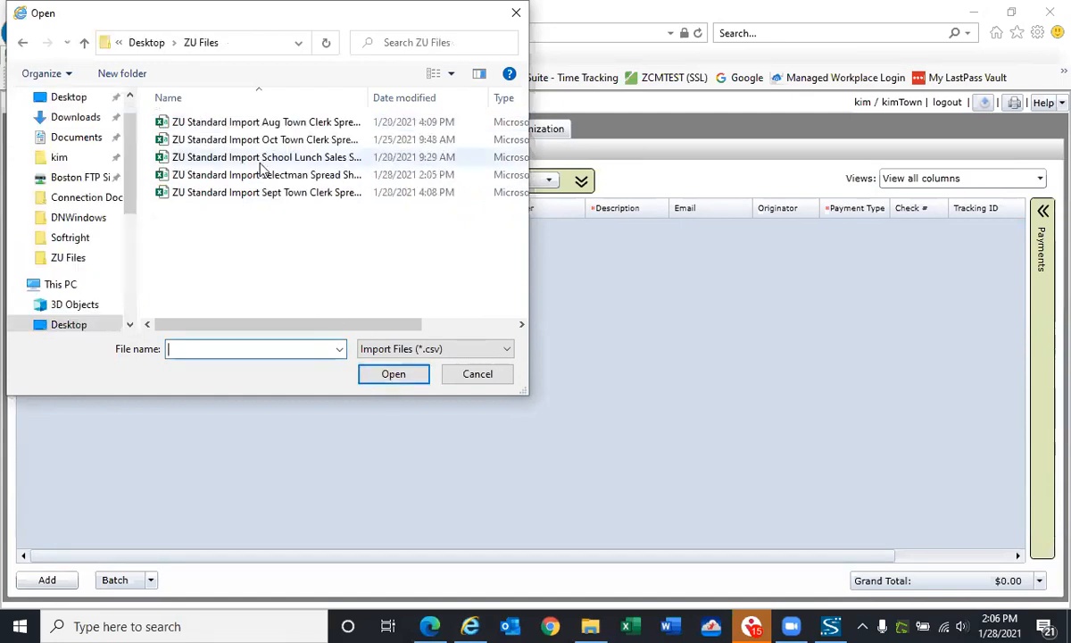
left_click(270, 174)
left_click(411, 373)
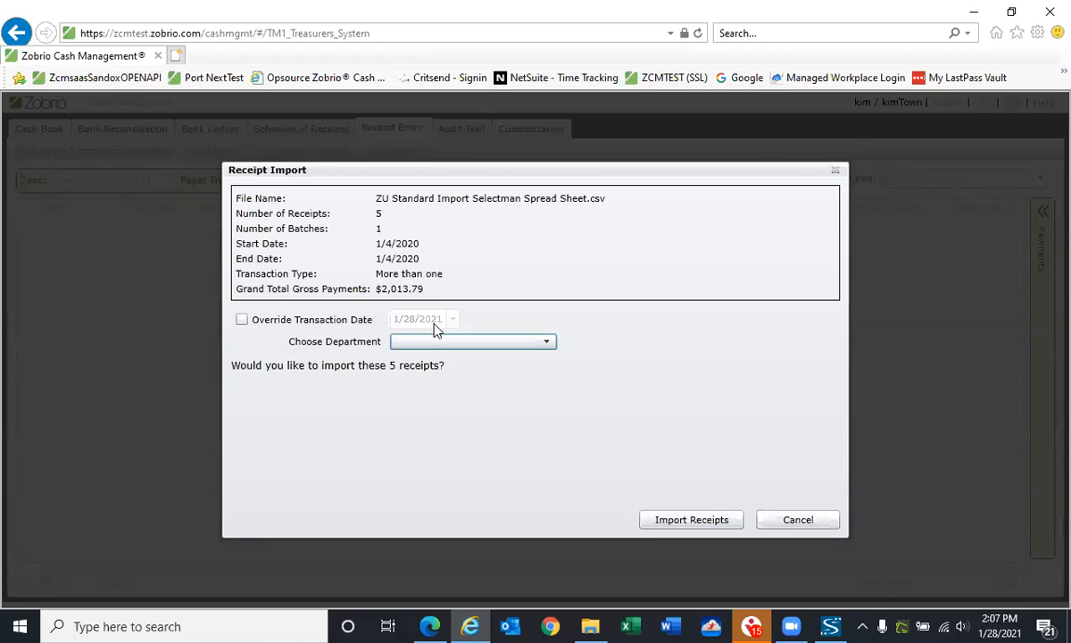
Choose Selectman as the department and import the receipts from the loaded file
left_click(548, 346)
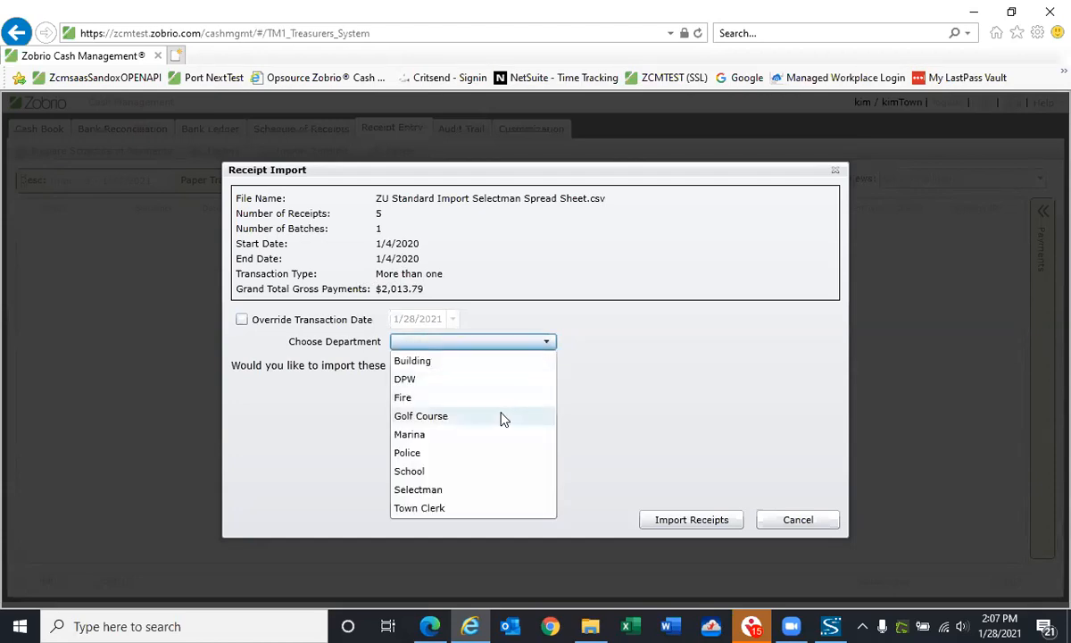
left_click(436, 491)
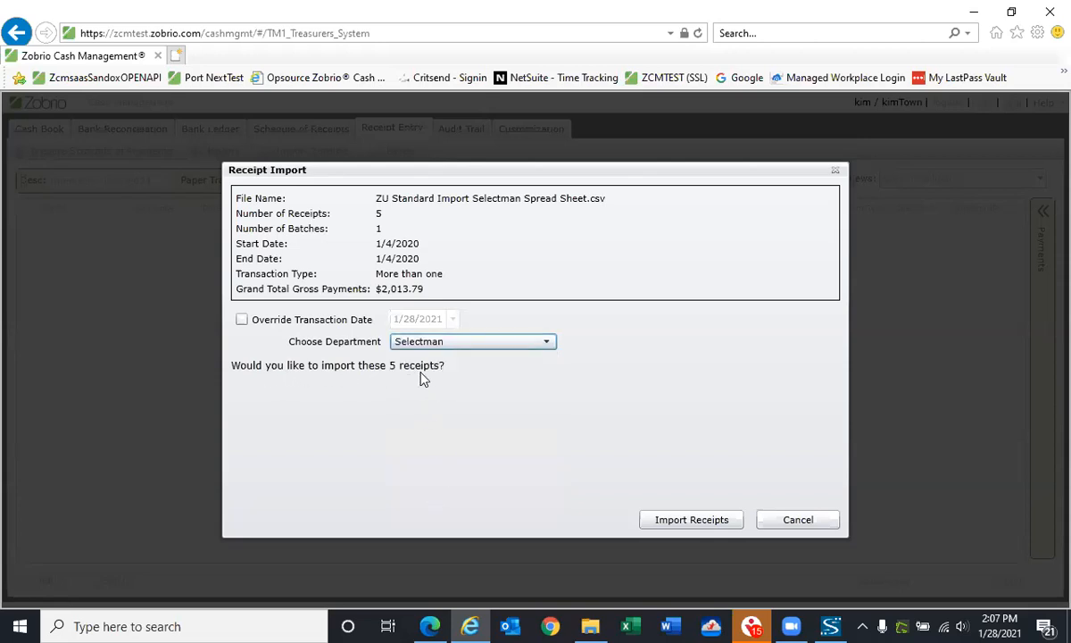
left_click(711, 526)
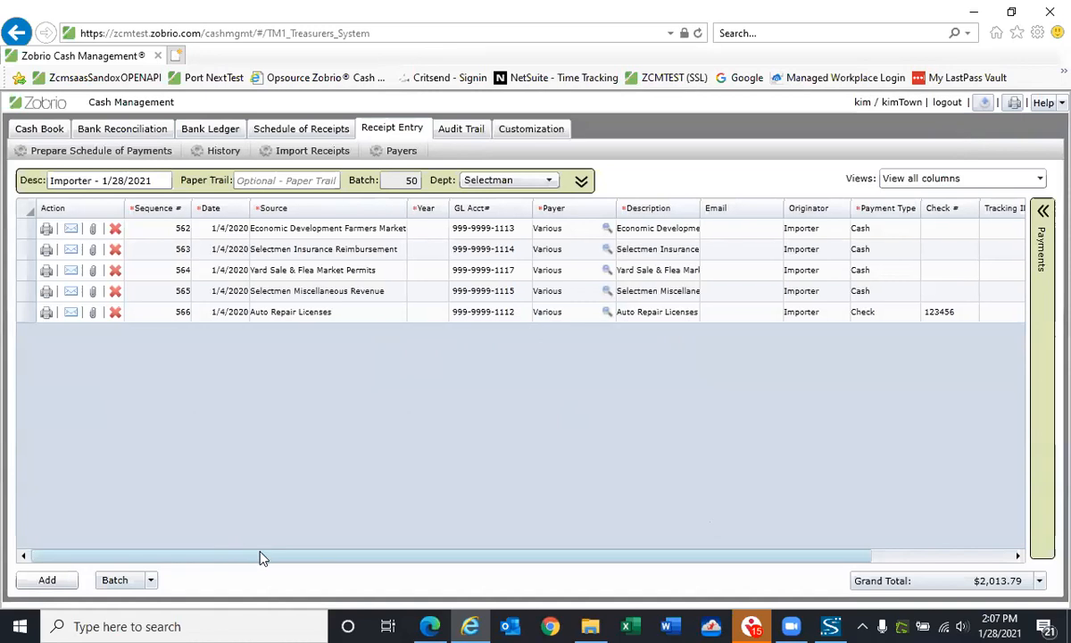
Prepare and submit a schedule of payments for the imported batch with the description "Selectman Daily Receipts", and close its report
scroll(271, 557, "right", 2)
mouse_move(268, 556)
left_mouse_down()
mouse_move(210, 556)
mouse_move(264, 560)
left_mouse_up()
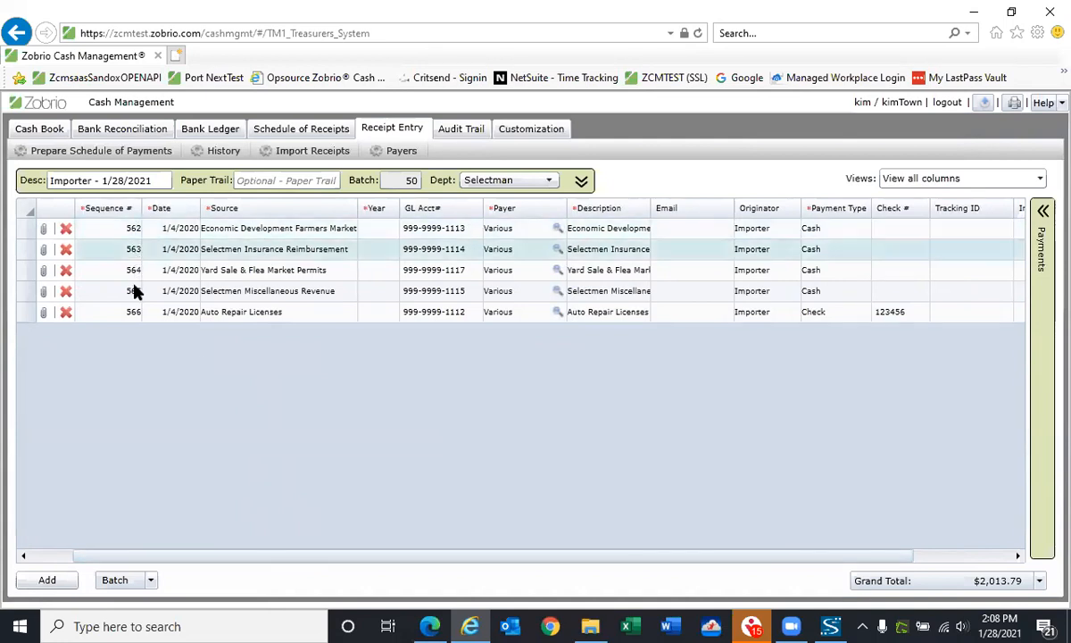
left_click_drag(252, 563, 395, 562)
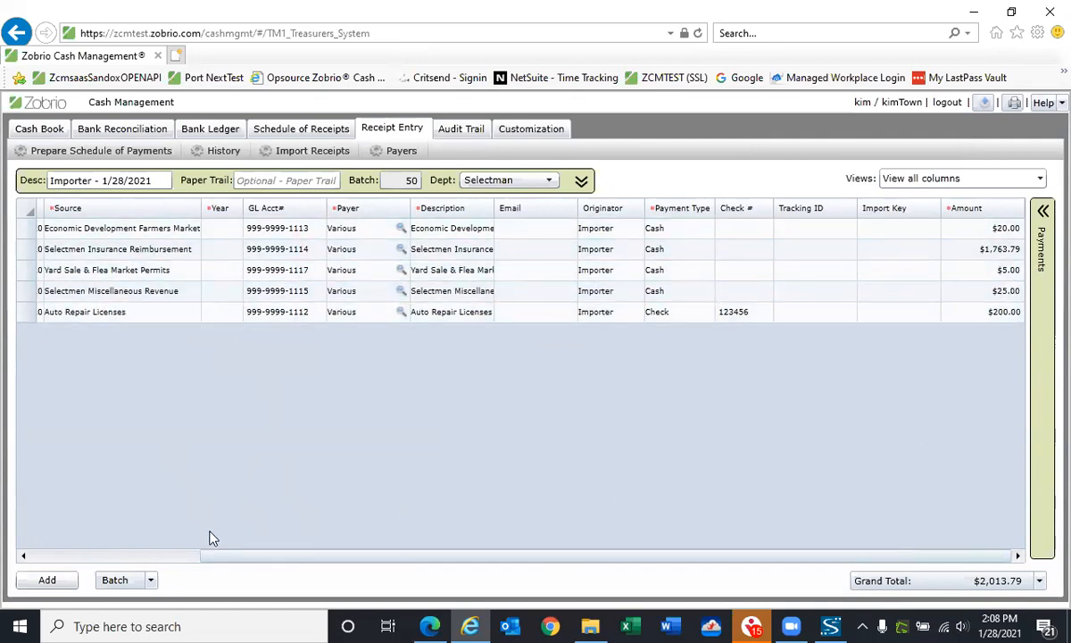
left_click_drag(250, 559, 74, 519)
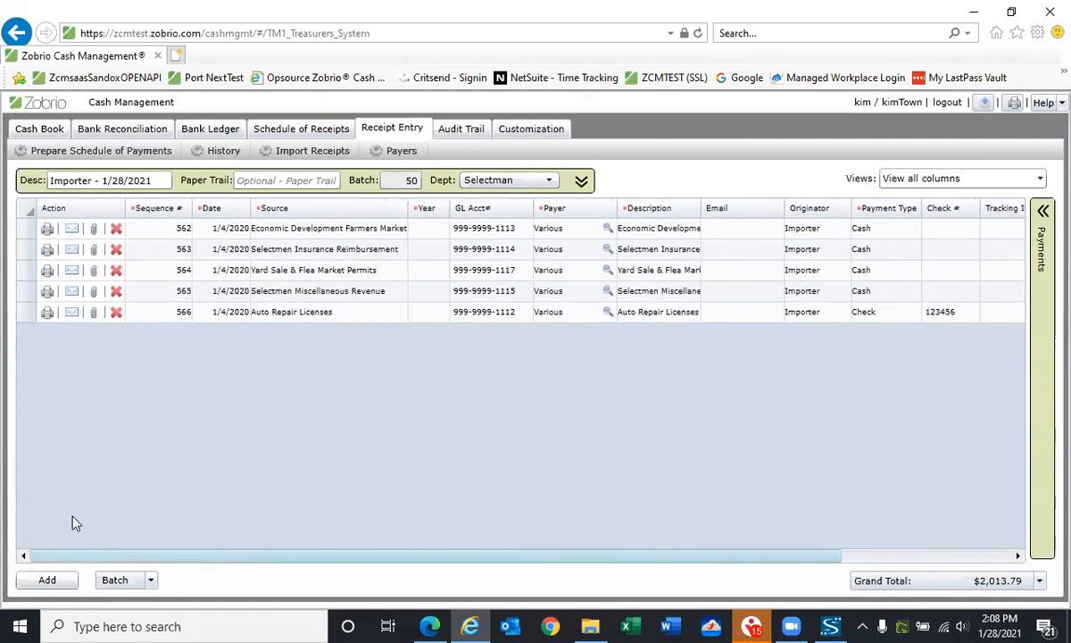
left_click(138, 154)
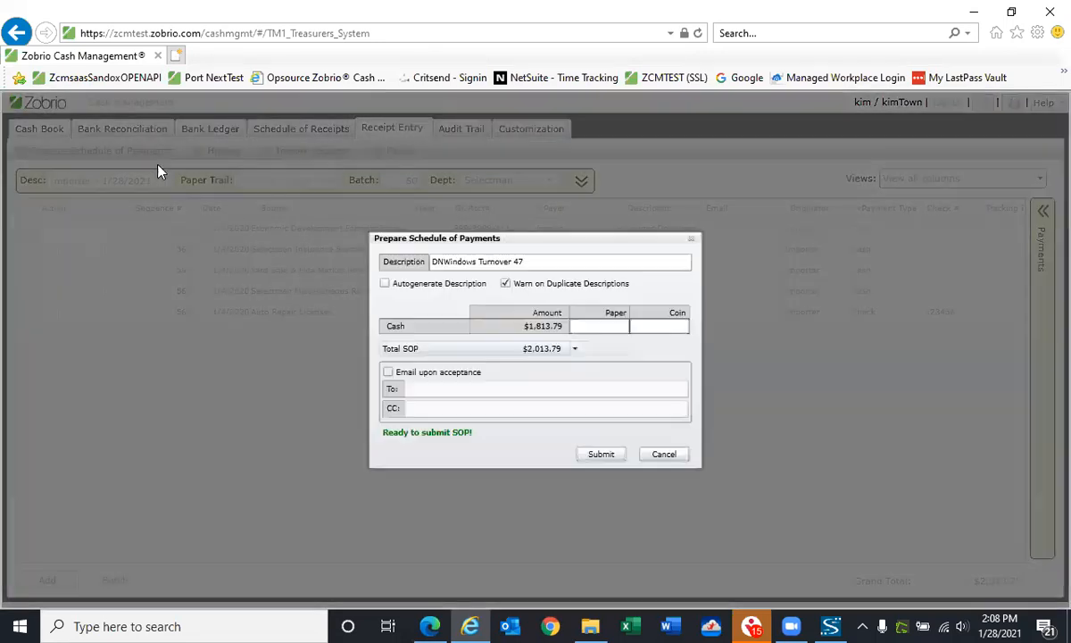
left_click_drag(538, 239, 399, 238)
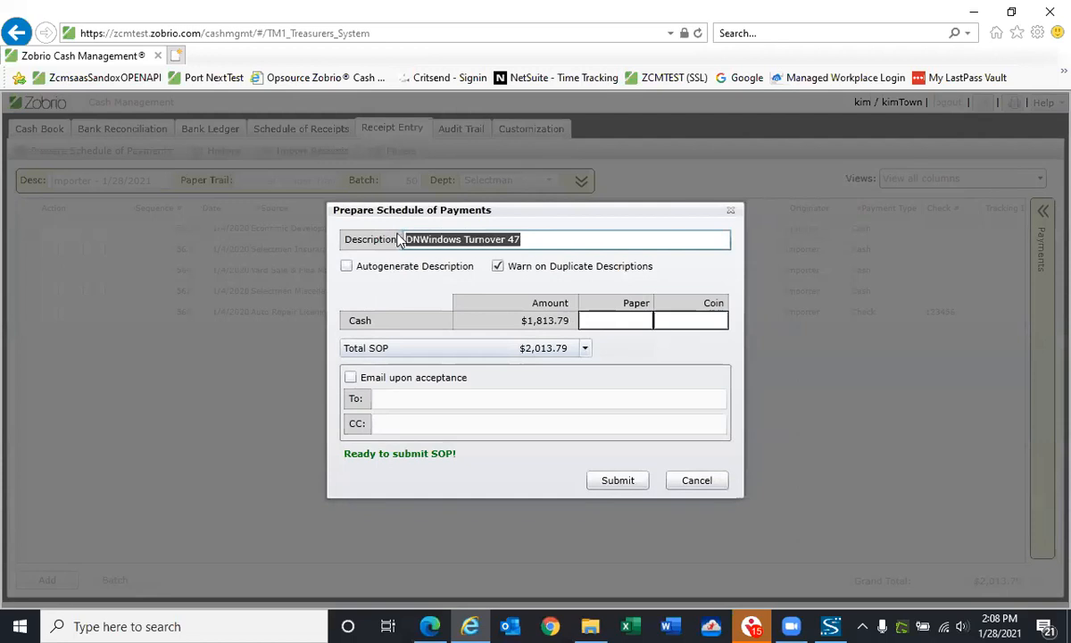
key("BackSpace")
type("Selectman Daily Receipts")
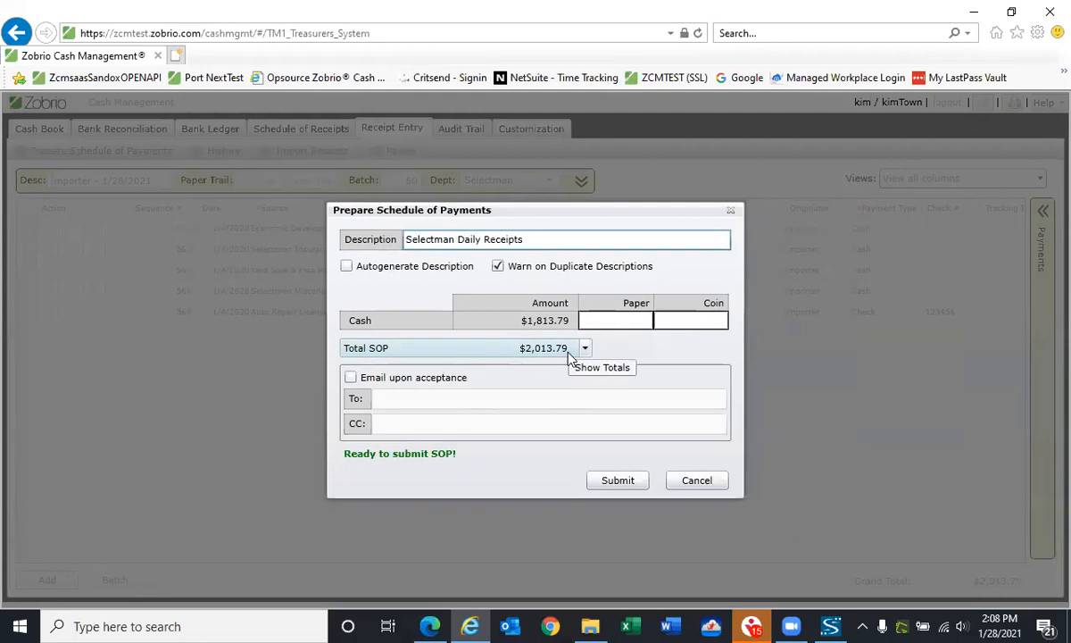
left_click(615, 480)
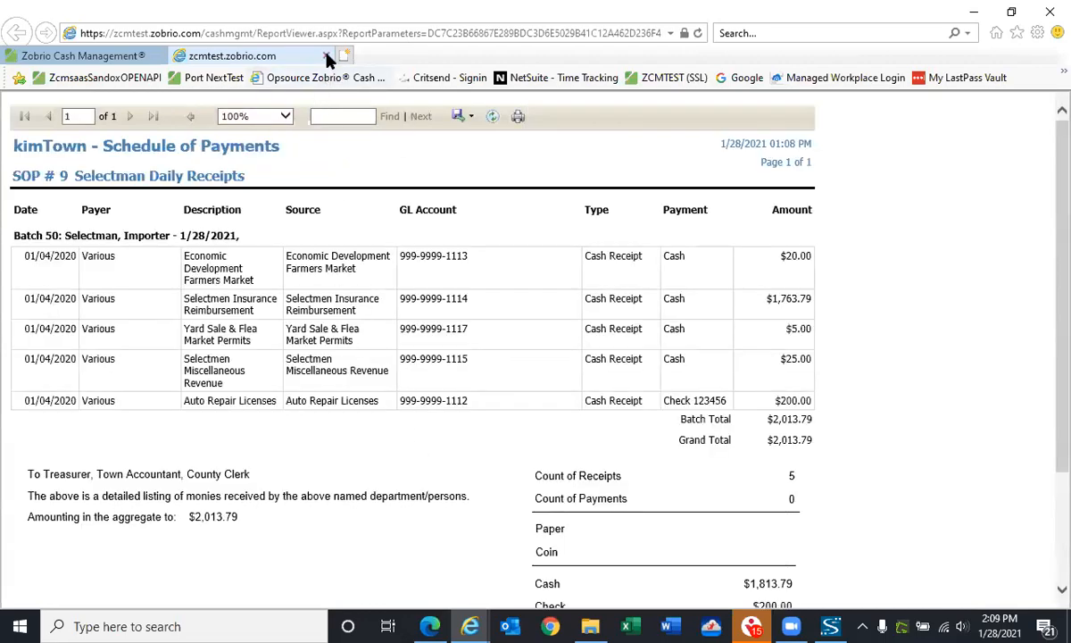
left_click(326, 56)
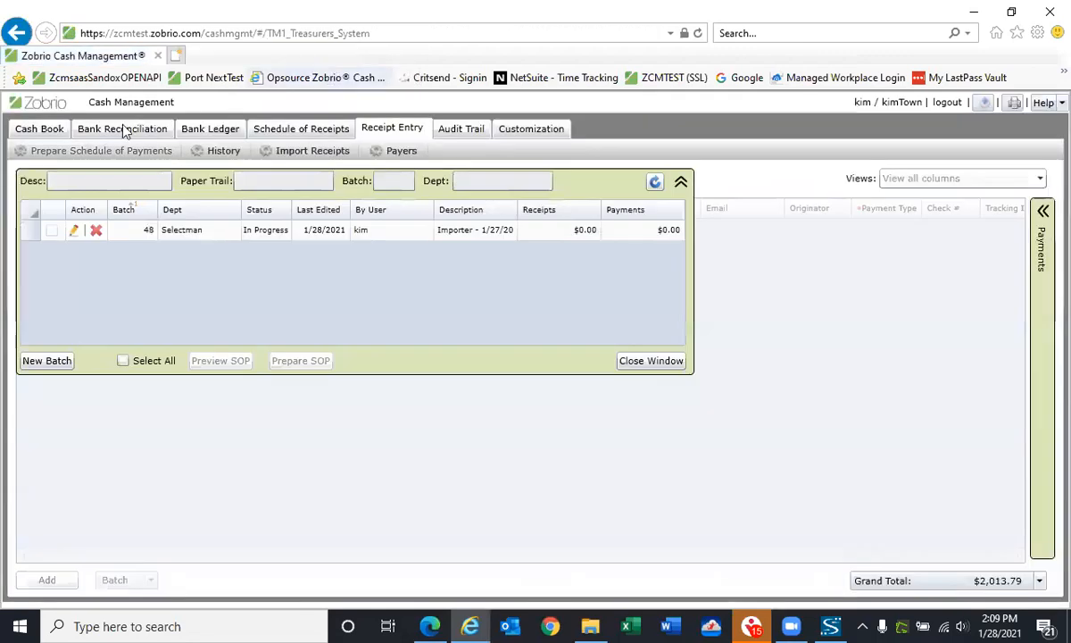
Start accepting a schedule of payments in the Cash Book and include the Selectman Daily Receipts entry
left_click(41, 130)
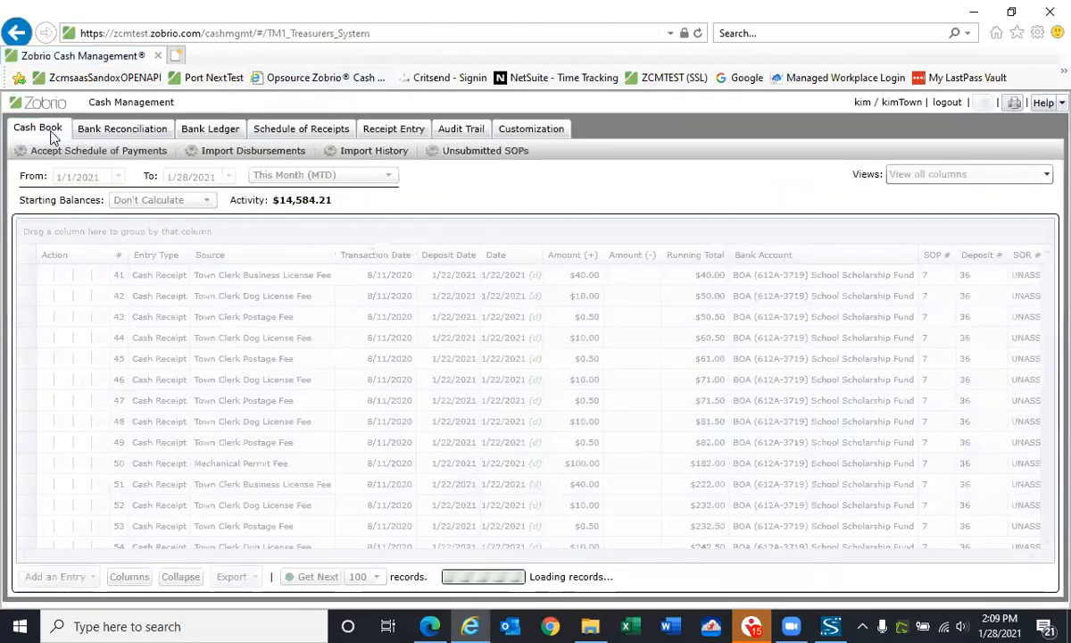
left_click(64, 150)
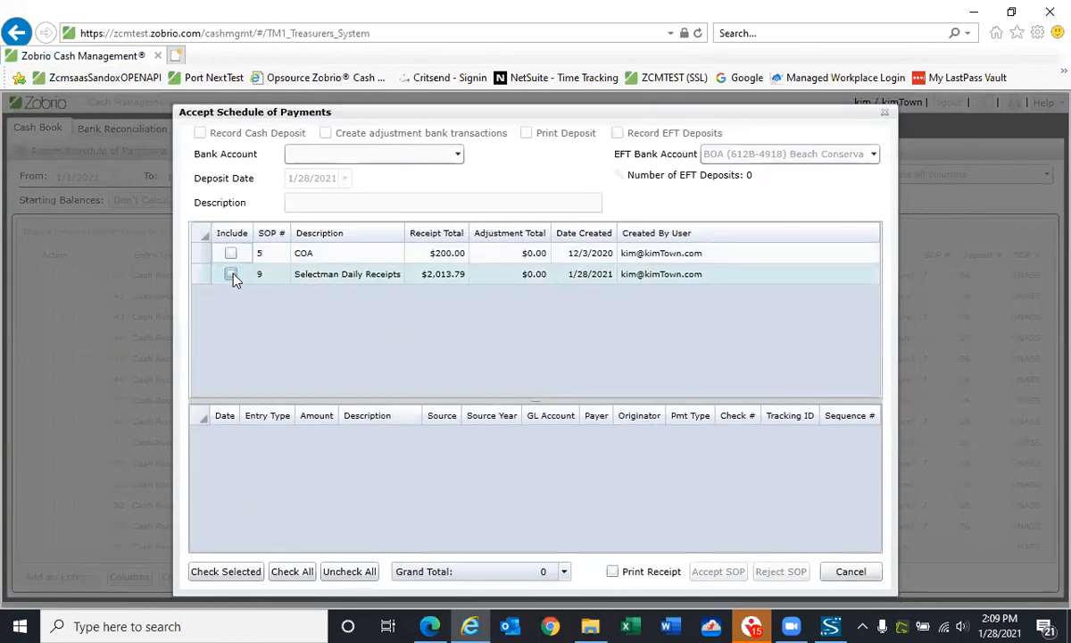
left_click(230, 274)
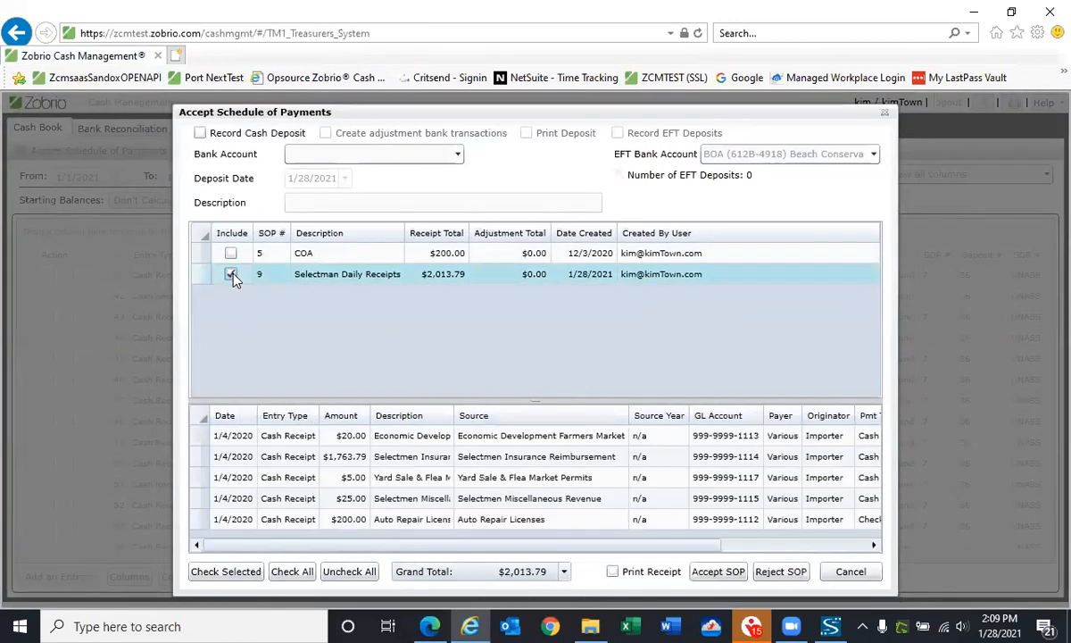
Accept the schedule with a recorded cash deposit to the Citizens GF-Taxes bank account, described as "Selectman"
left_click(200, 133)
left_click(459, 156)
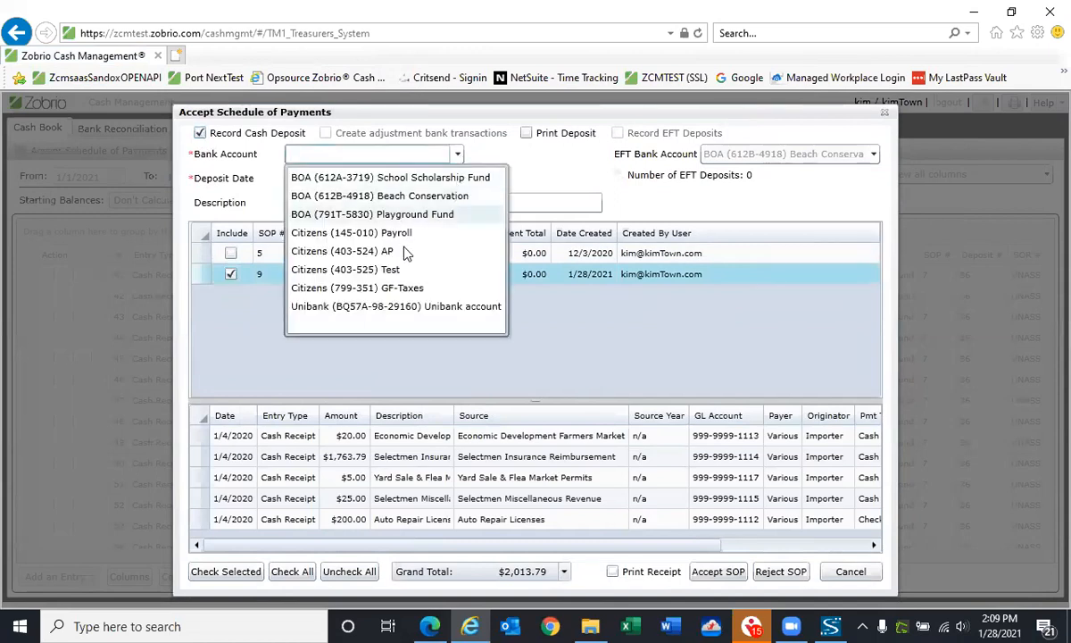
left_click(399, 290)
left_click(399, 294)
left_click(337, 204)
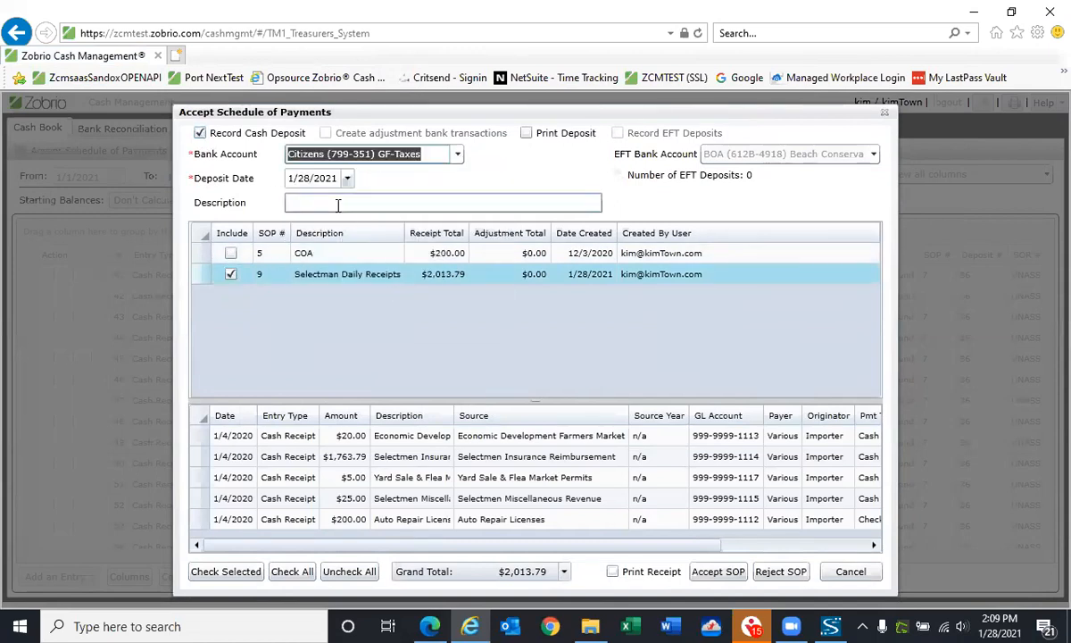
type("Selectman")
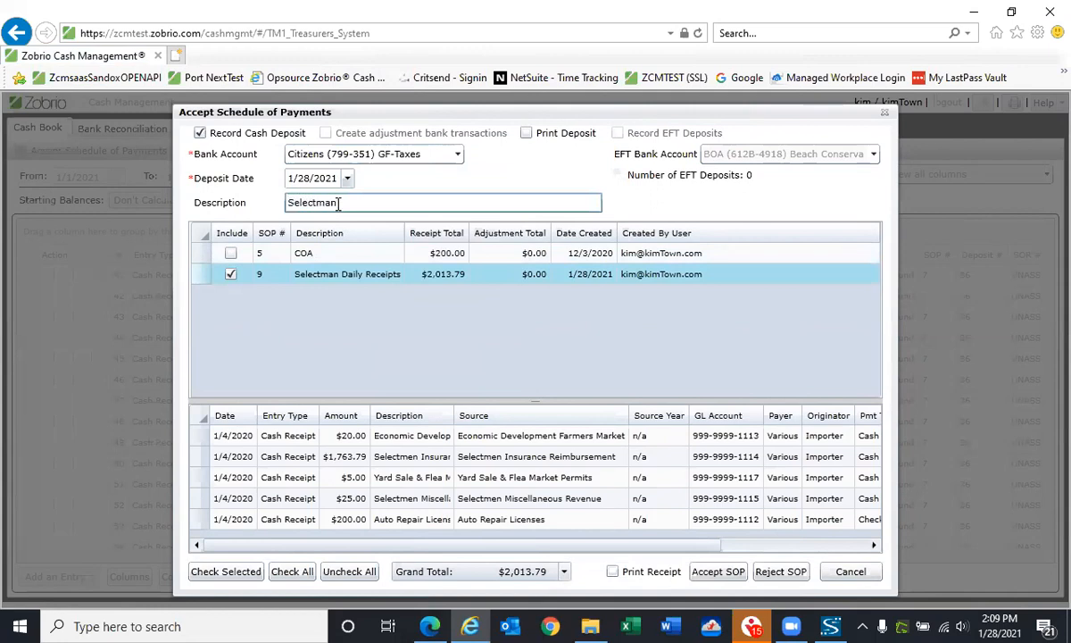
left_click(730, 579)
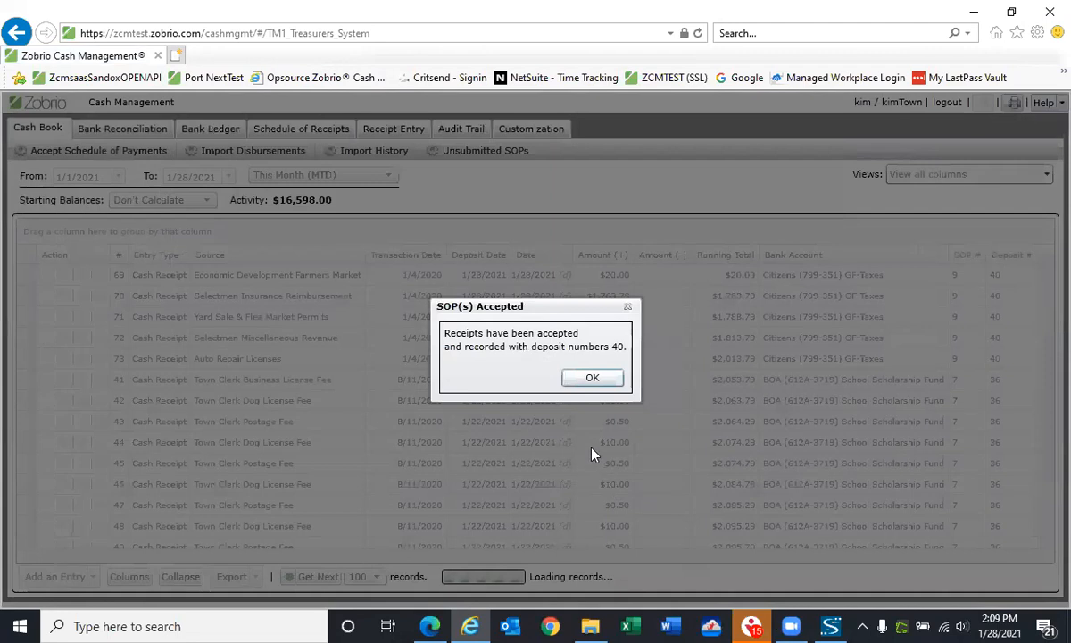
left_click(591, 379)
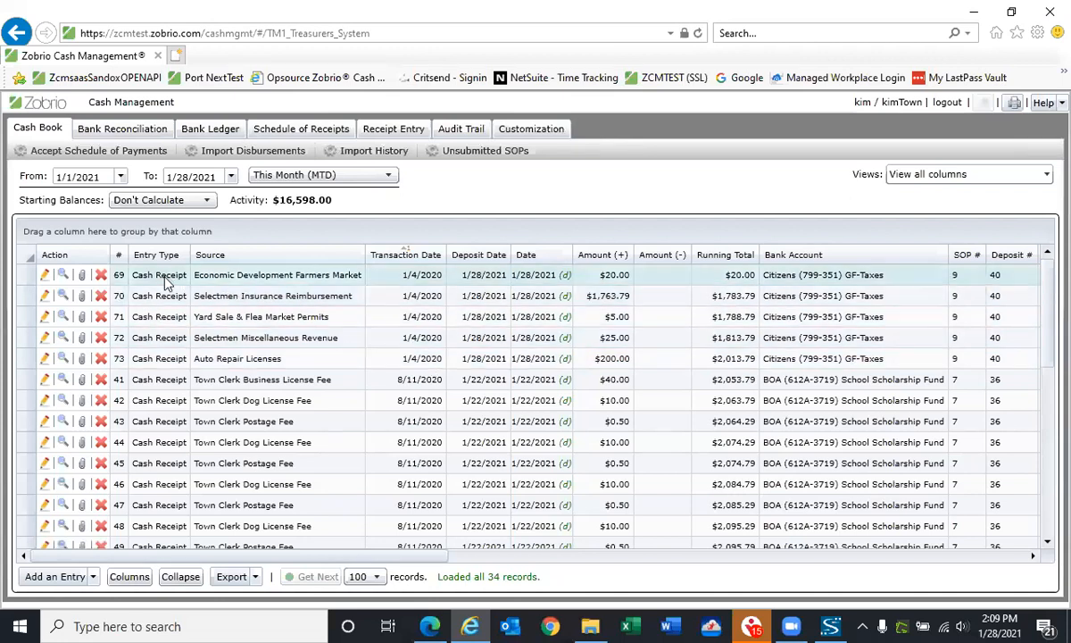
View the Economic Development Farmers Market cash receipt entry, save its import file to the Downloads folder, and close the entry
left_click(64, 278)
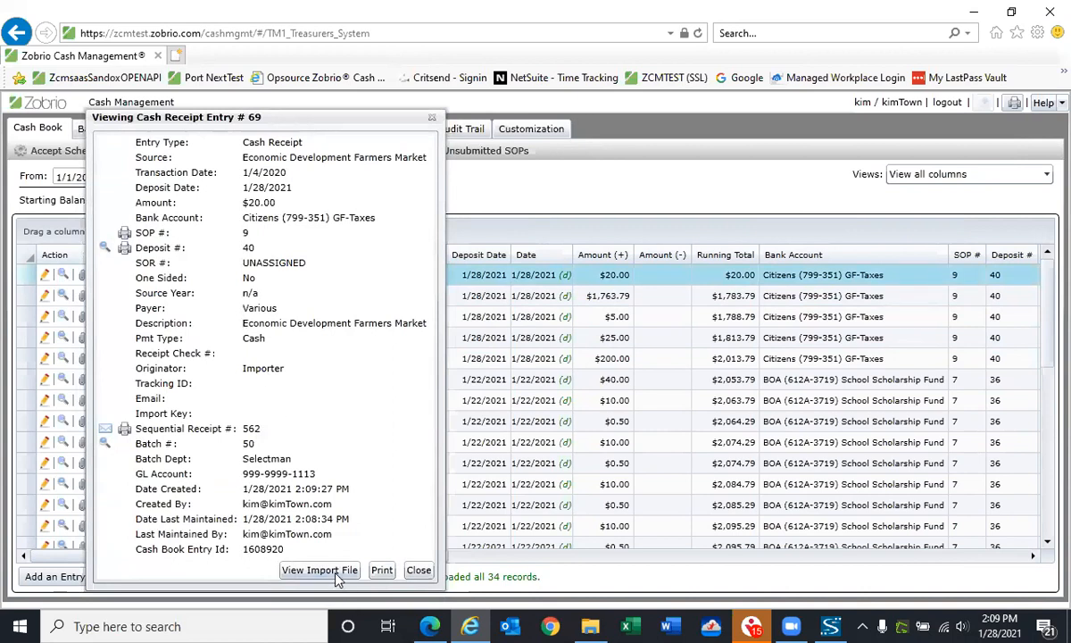
left_click(339, 572)
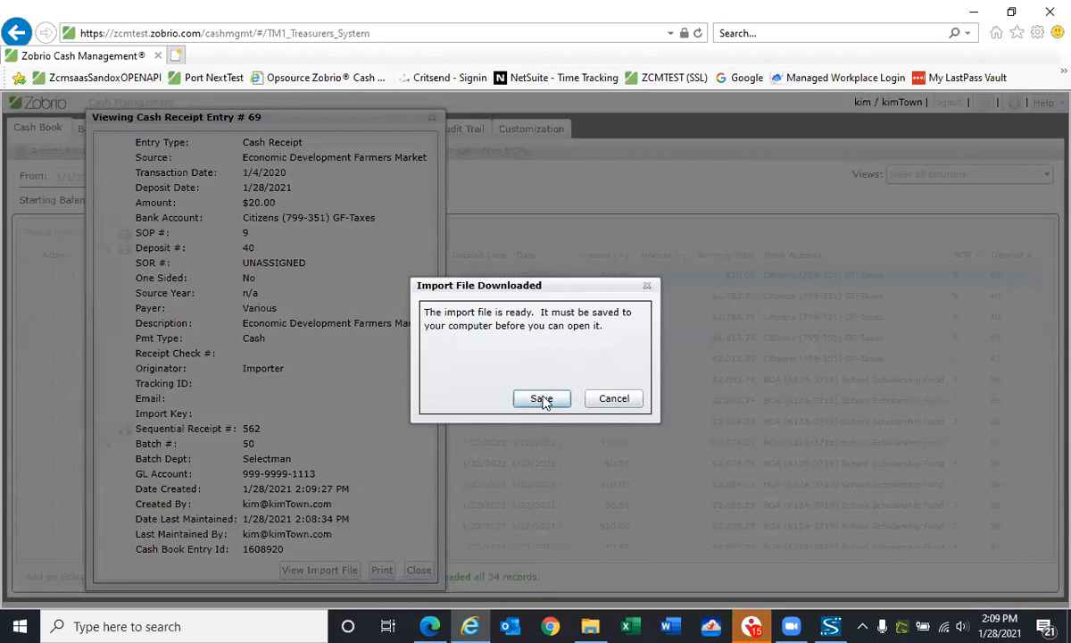
left_click(538, 402)
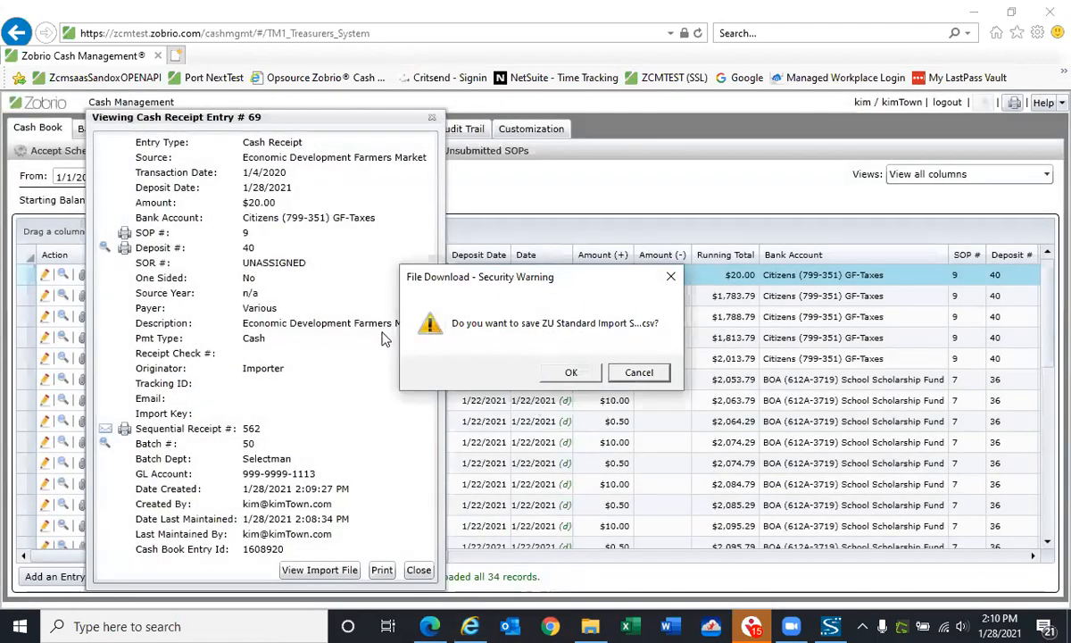
left_click(574, 371)
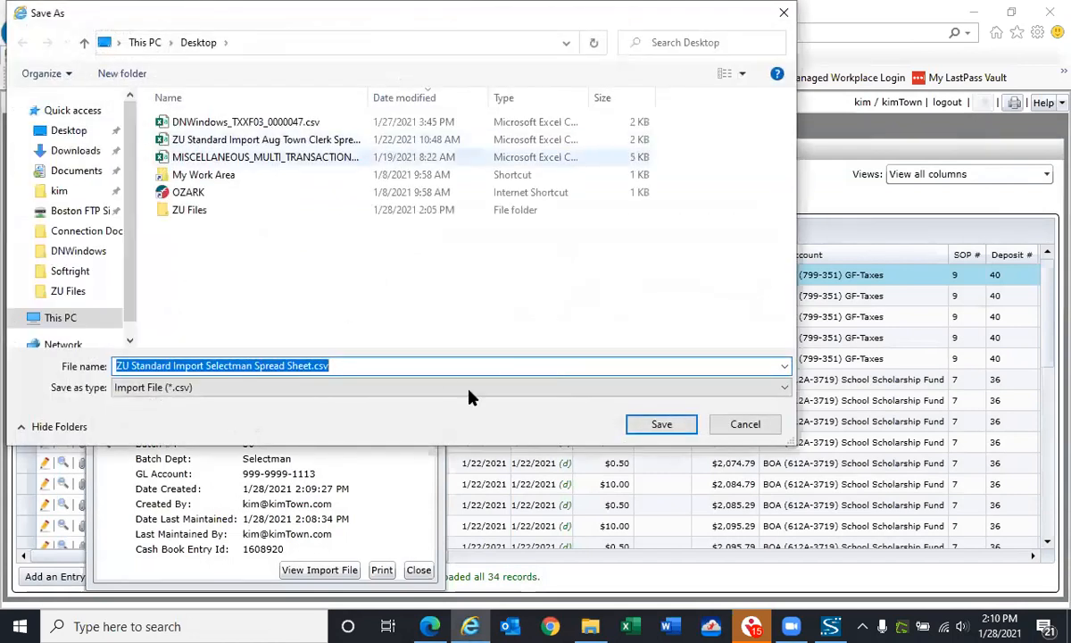
left_click(84, 150)
left_click(671, 427)
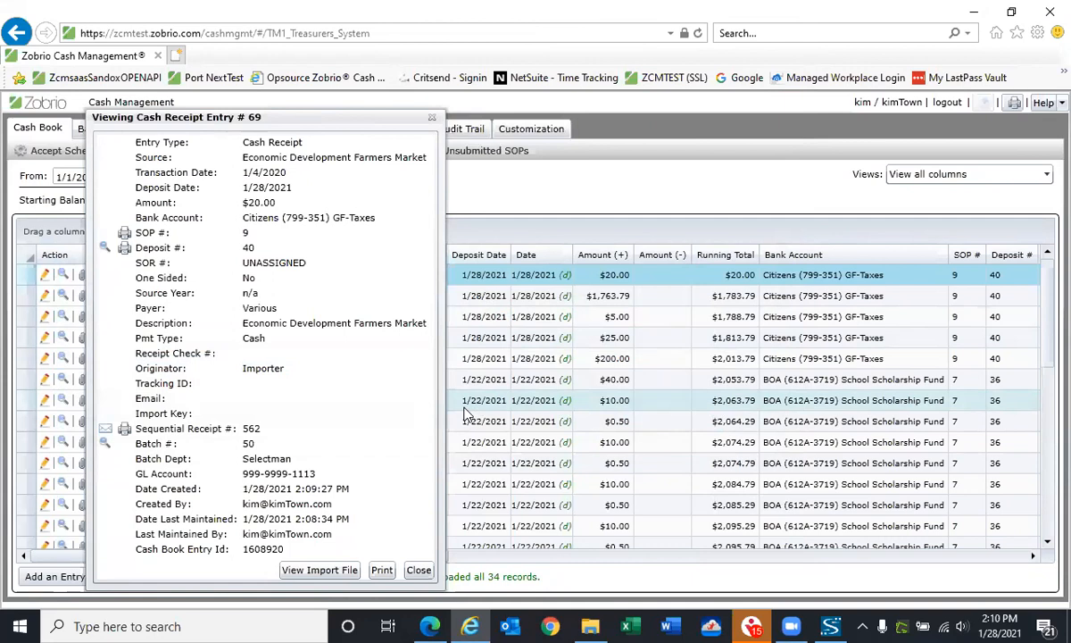
left_click(419, 570)
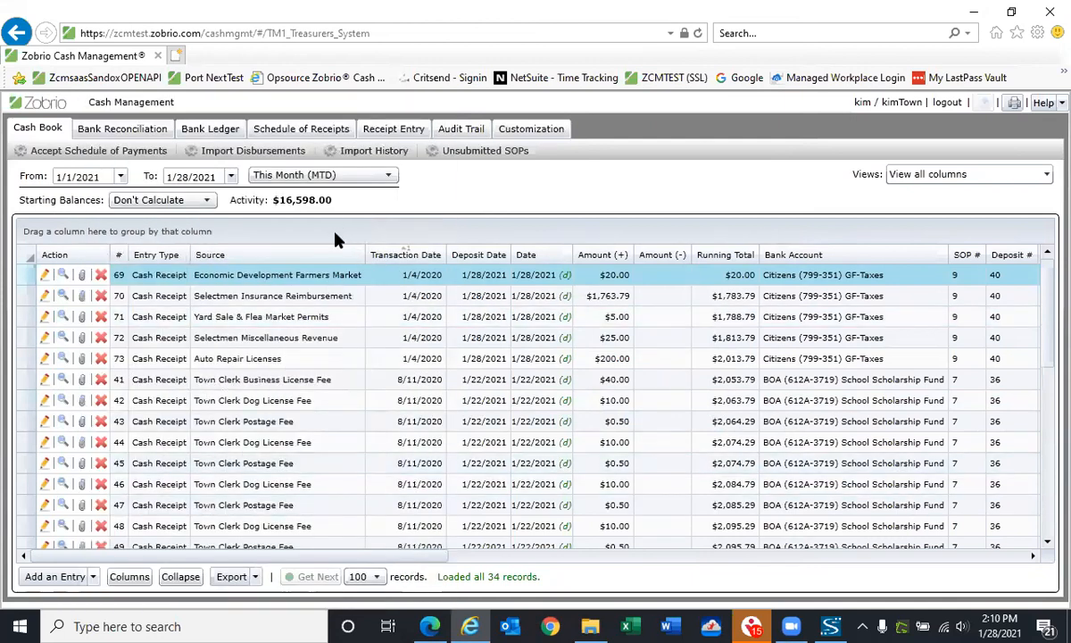
Bring up Receipt Entry, switch to Excel, and fit all column widths to their contents in the School Lunch Sales spreadsheet
left_click(406, 134)
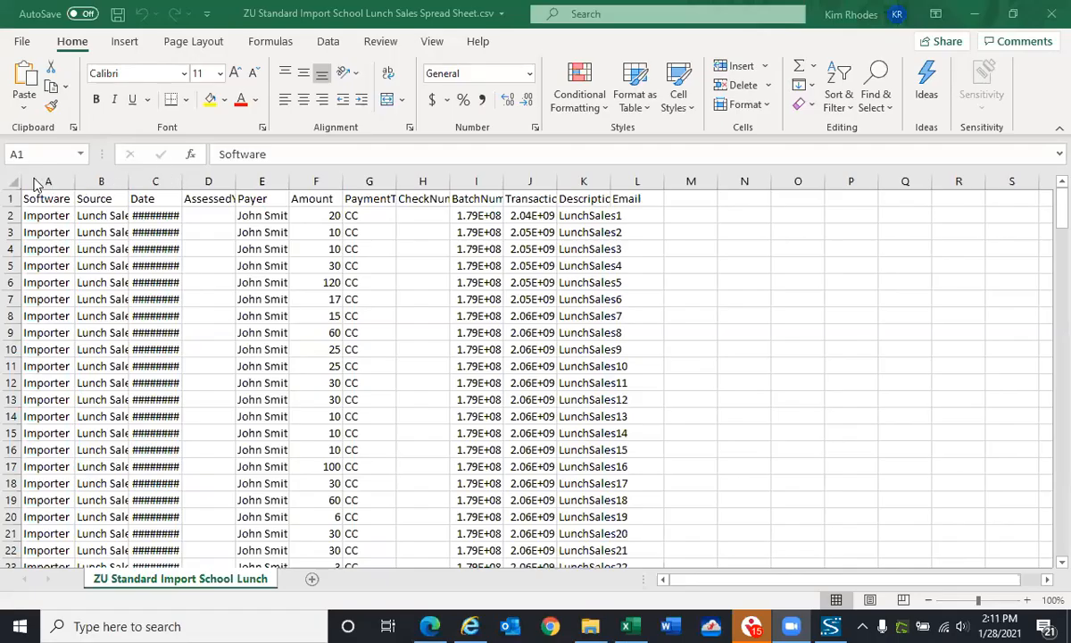
left_click(71, 193)
double_click(74, 182)
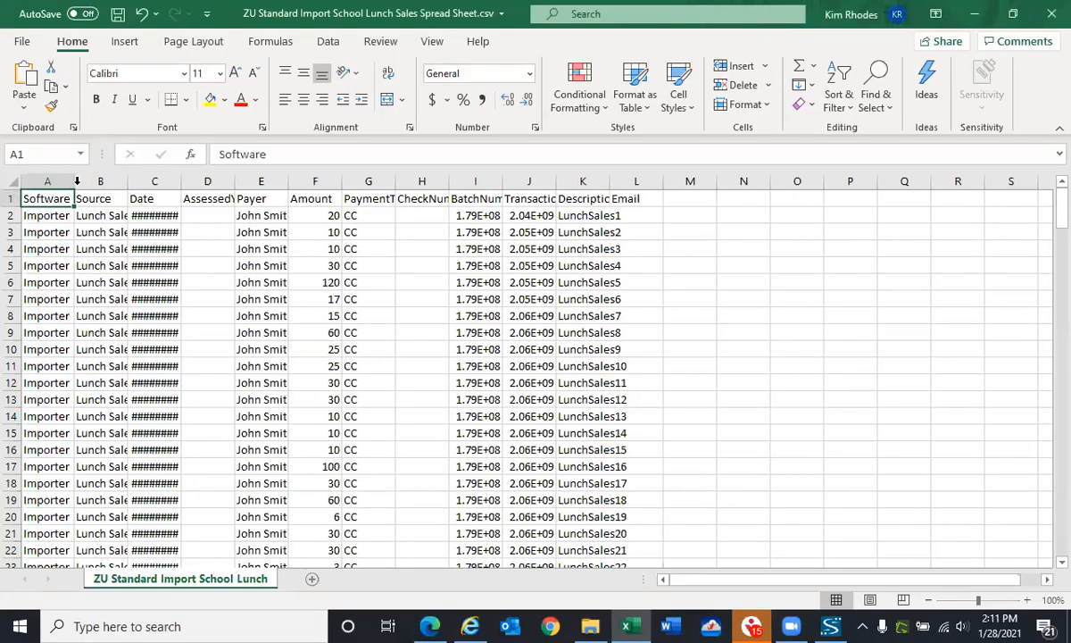
left_click(12, 183)
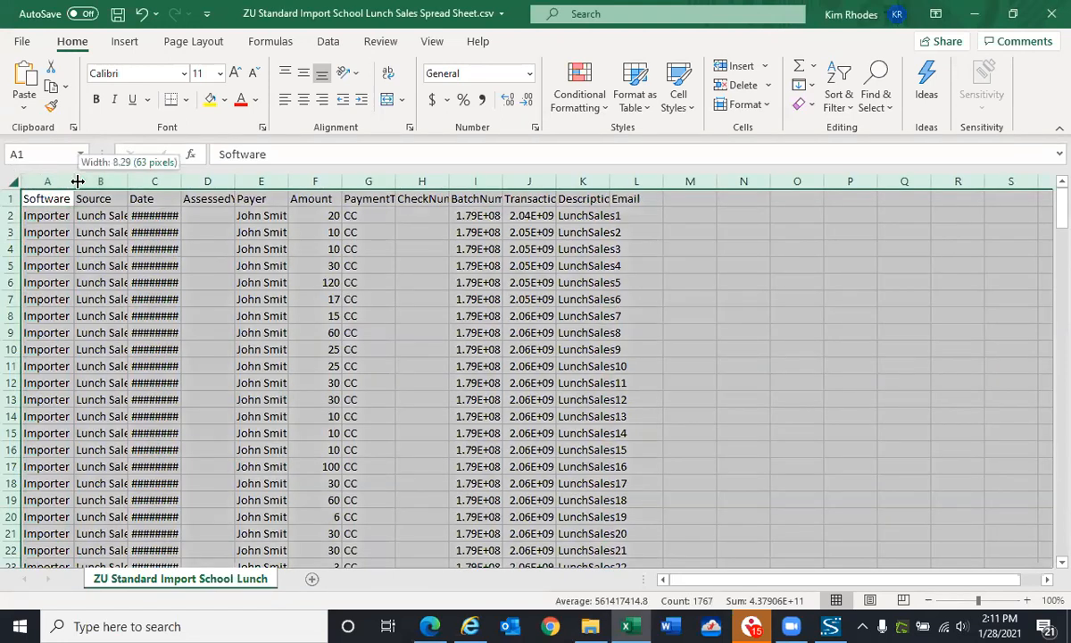
double_click(77, 181)
left_click(69, 236)
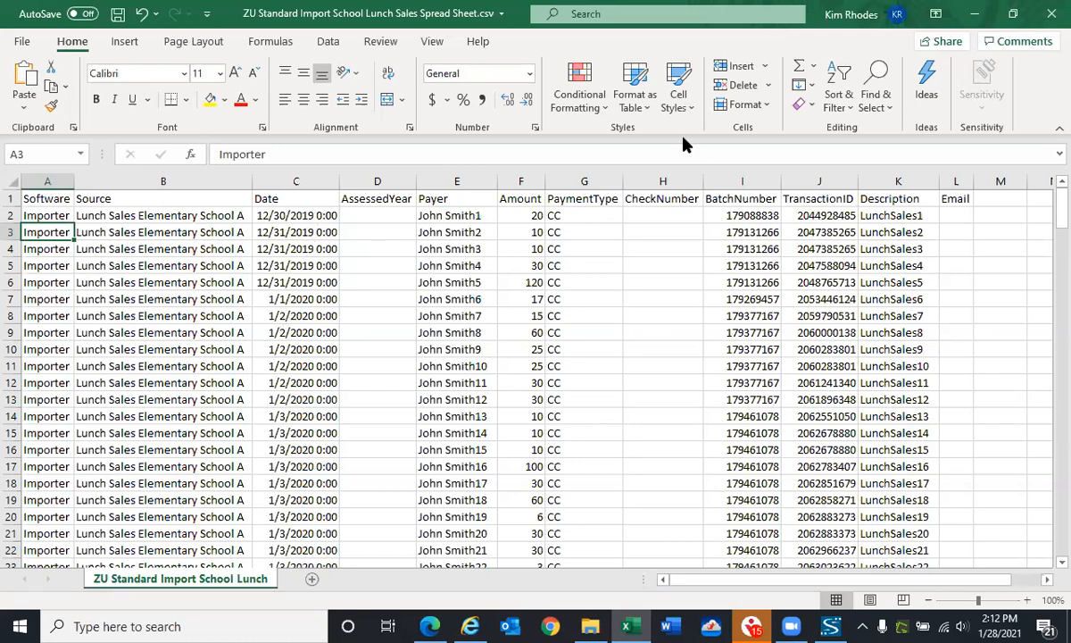
Close the School Lunch Sales spreadsheet, saving it as CSV over the existing file in ZU Files, and close the folder window
left_click(1049, 20)
left_click(465, 334)
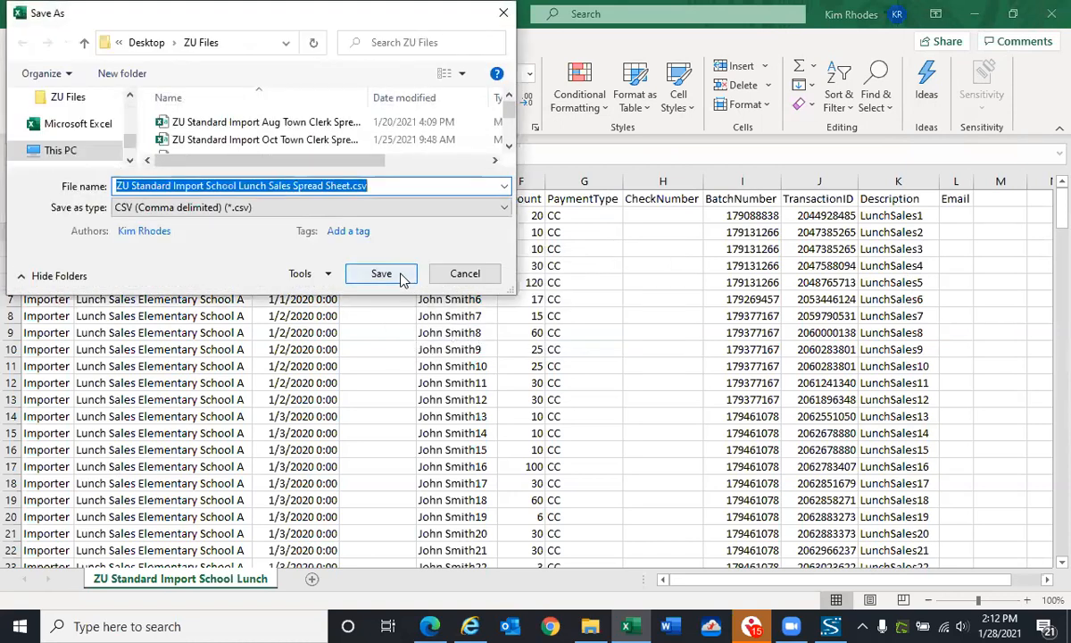
left_click(400, 279)
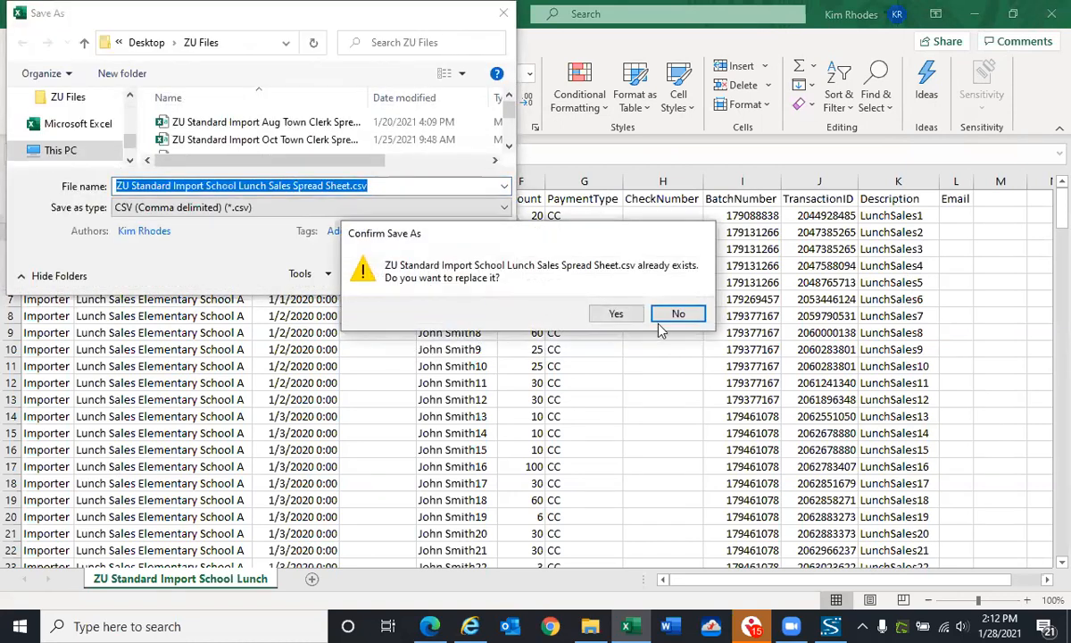
left_click(627, 316)
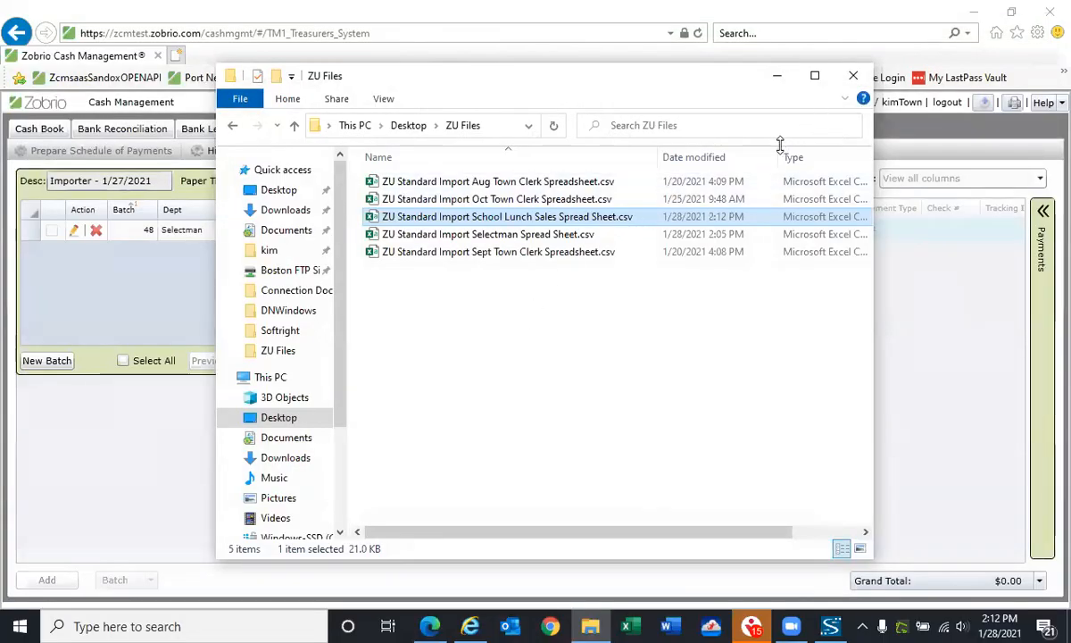
left_click(855, 79)
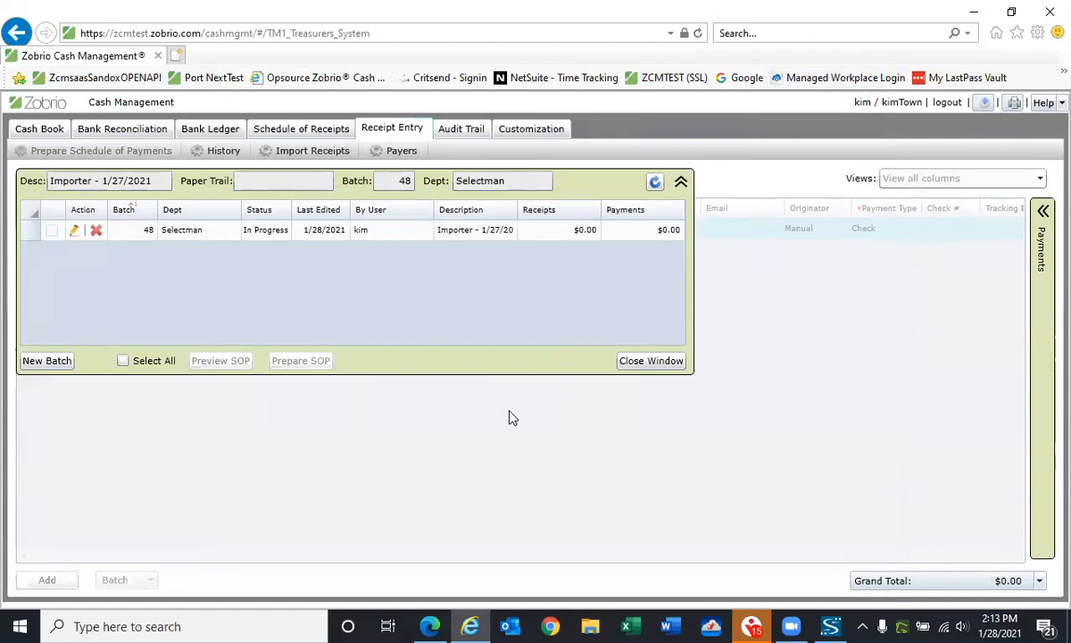
Close the batch list and load "ZU Standard Import School Lunch Sales Spread Sheet.csv" from the ZU Files folder for receipt import
left_click(644, 363)
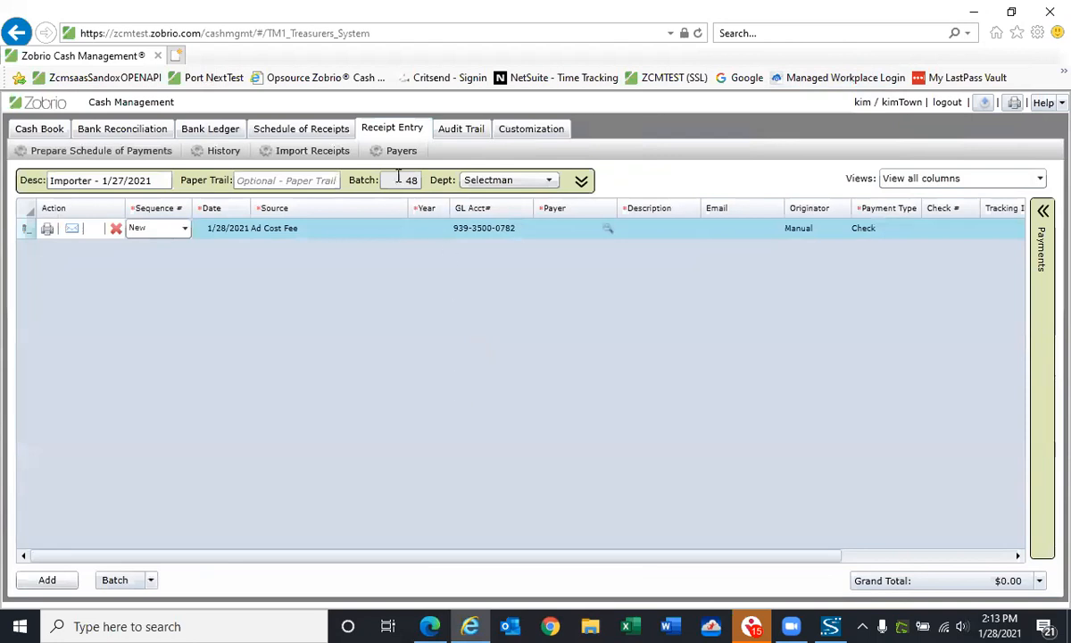
left_click(339, 152)
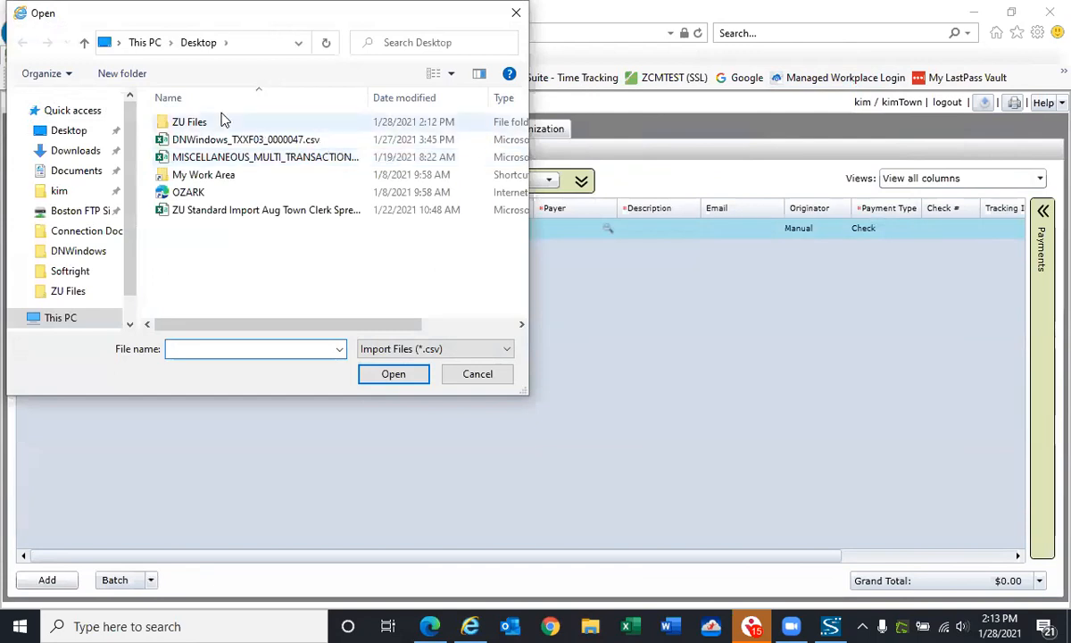
left_click(217, 124)
left_click(217, 124)
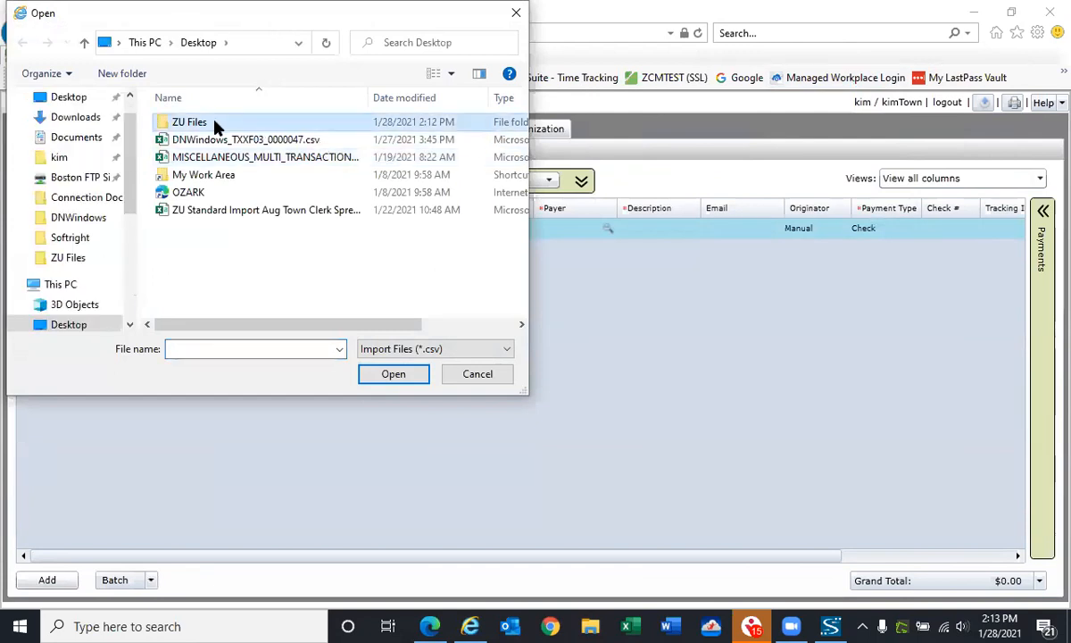
left_click(288, 138)
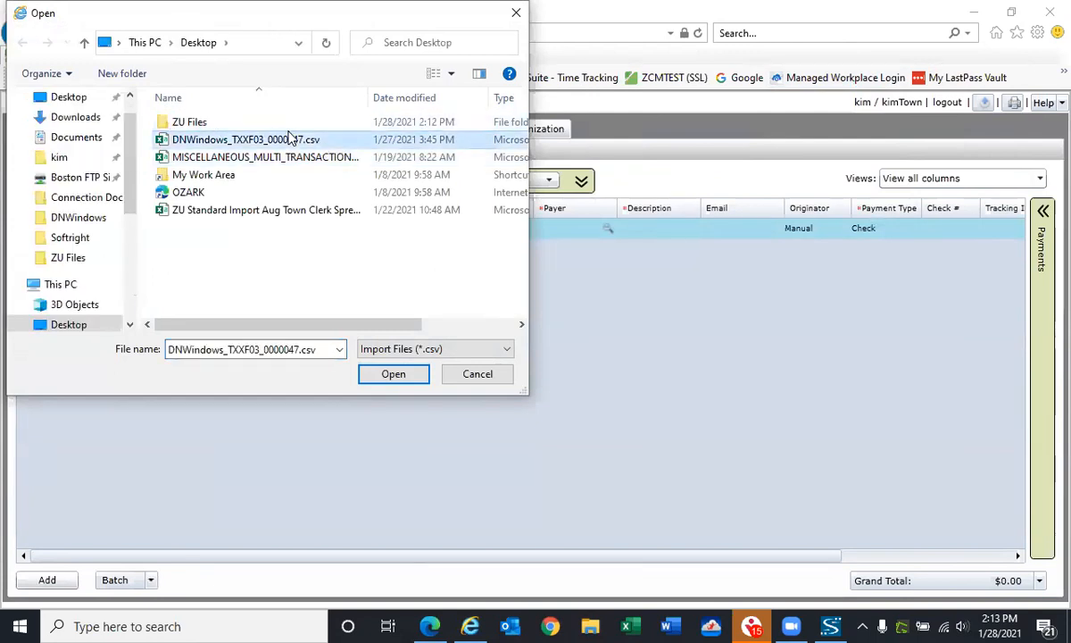
double_click(203, 120)
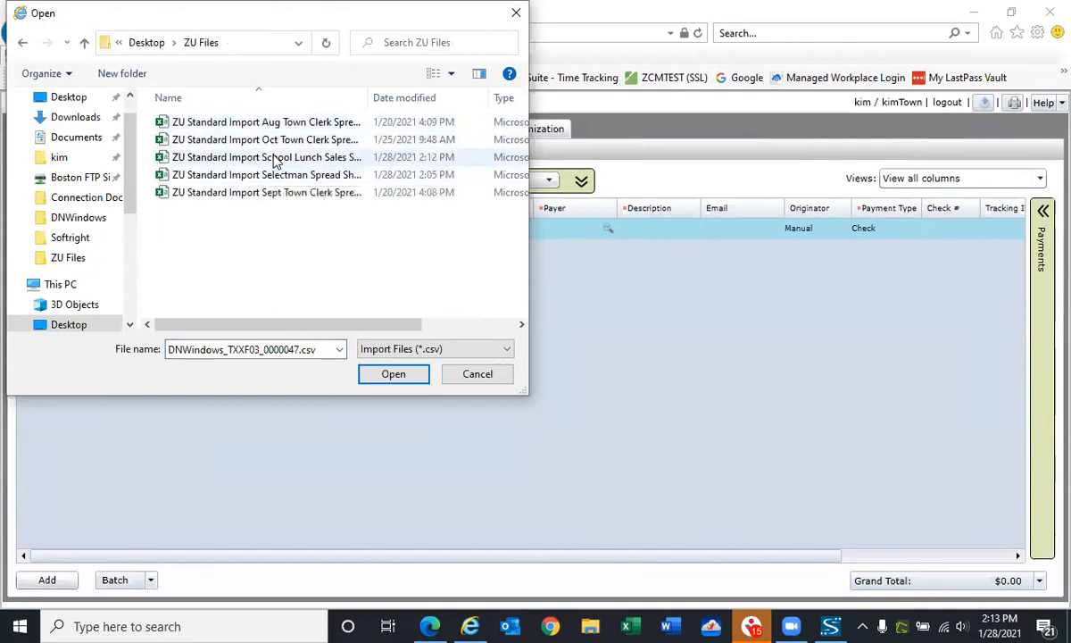
left_click(275, 158)
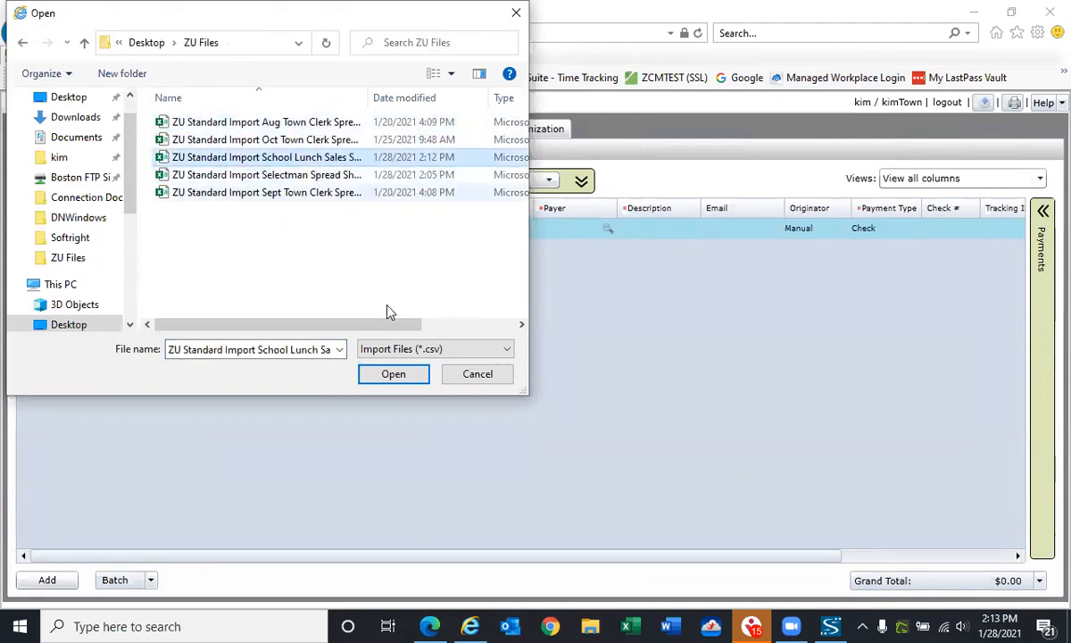
left_click(393, 374)
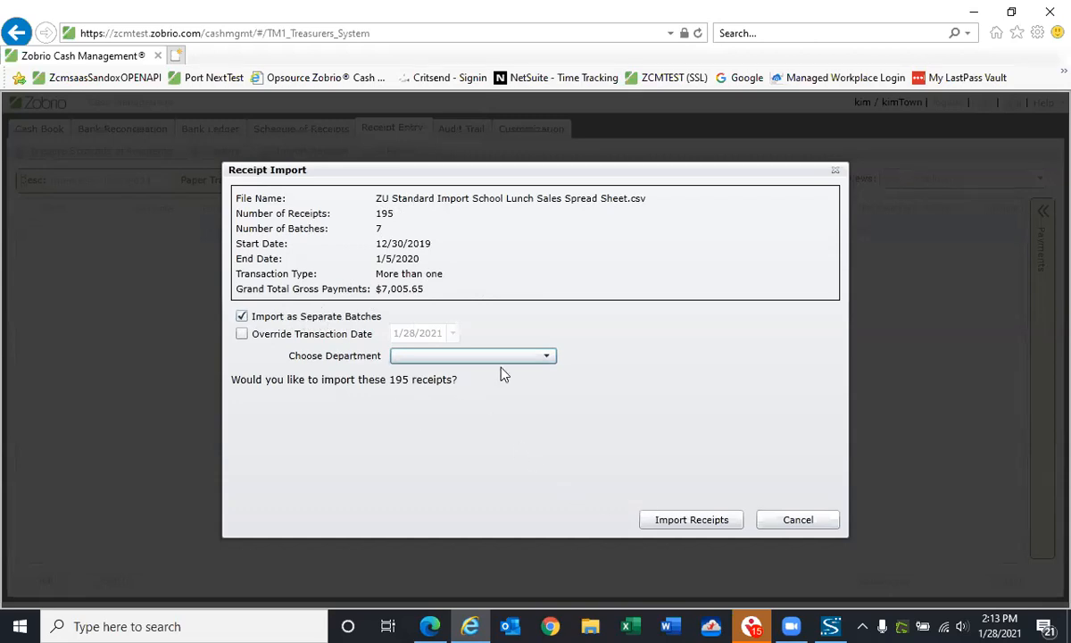
Choose School as the department and import the school lunch receipts as separate batches
left_click(546, 357)
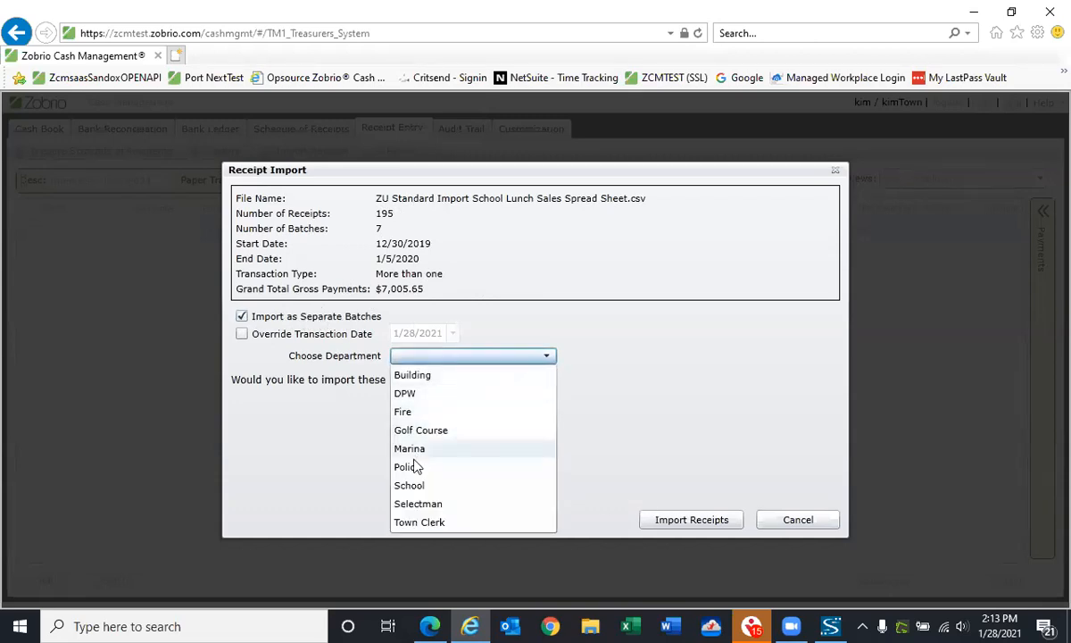
left_click(413, 486)
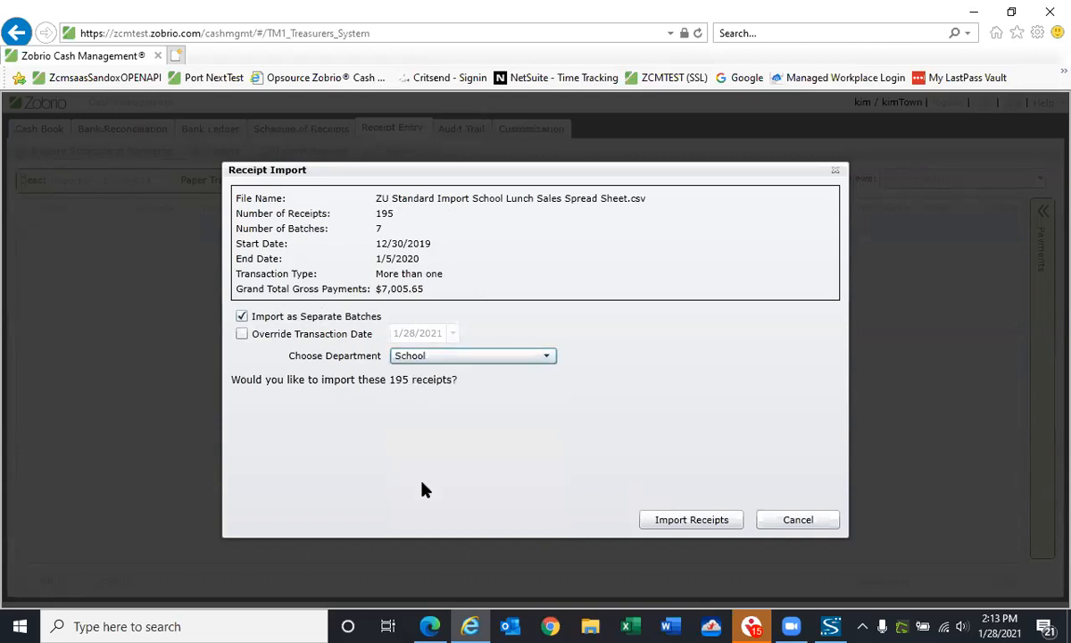
left_click(699, 525)
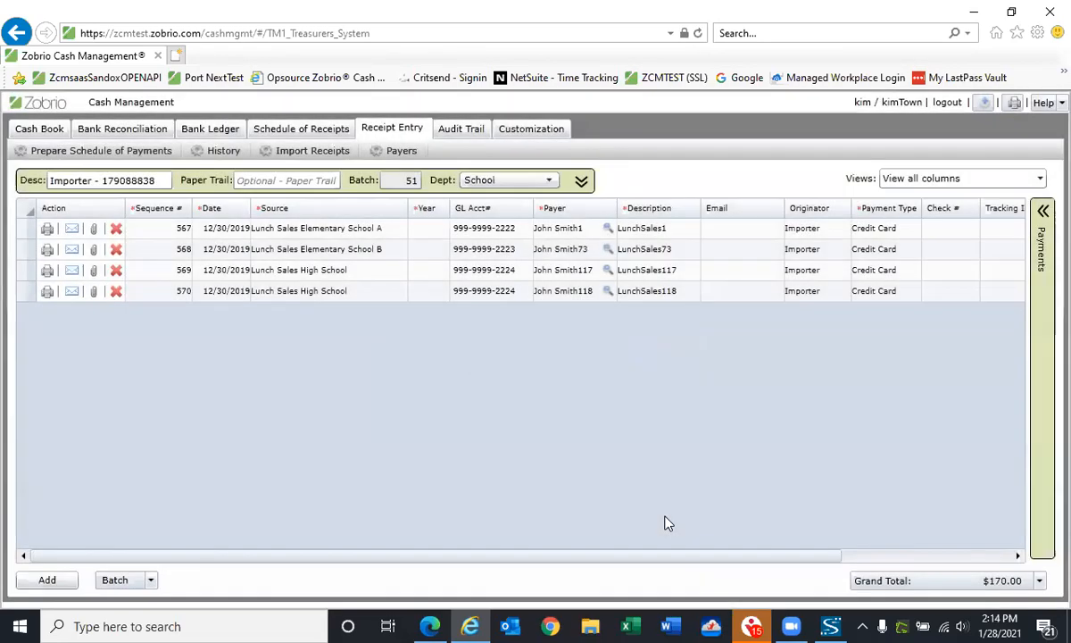
Mark the imported School batches 51, 52 and 53 as done one after another, and close the batch list
left_click(152, 580)
left_click(161, 562)
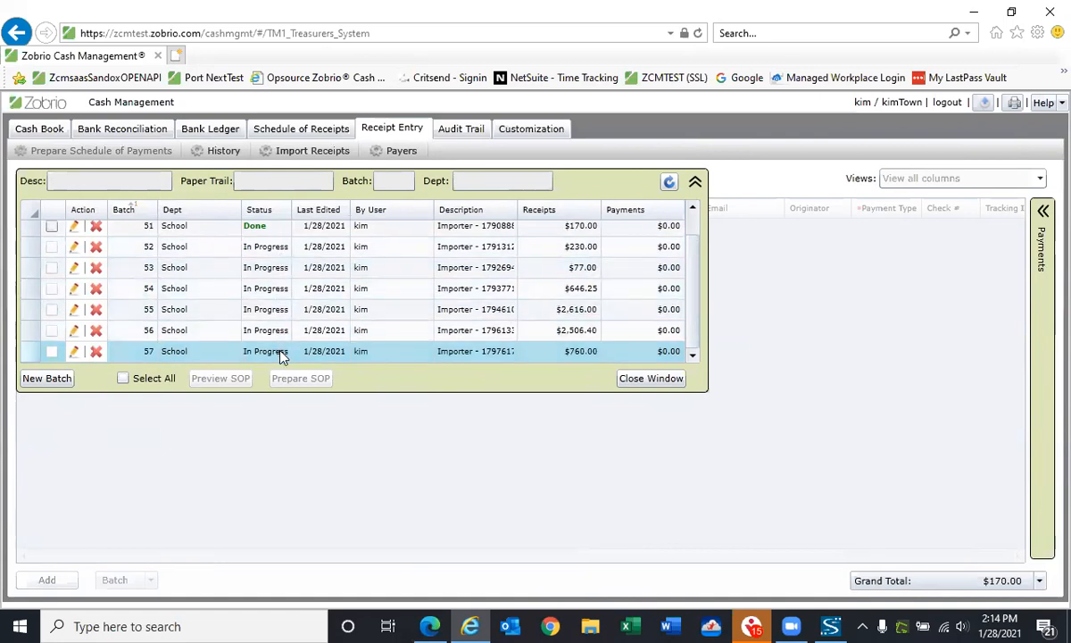
left_click(75, 248)
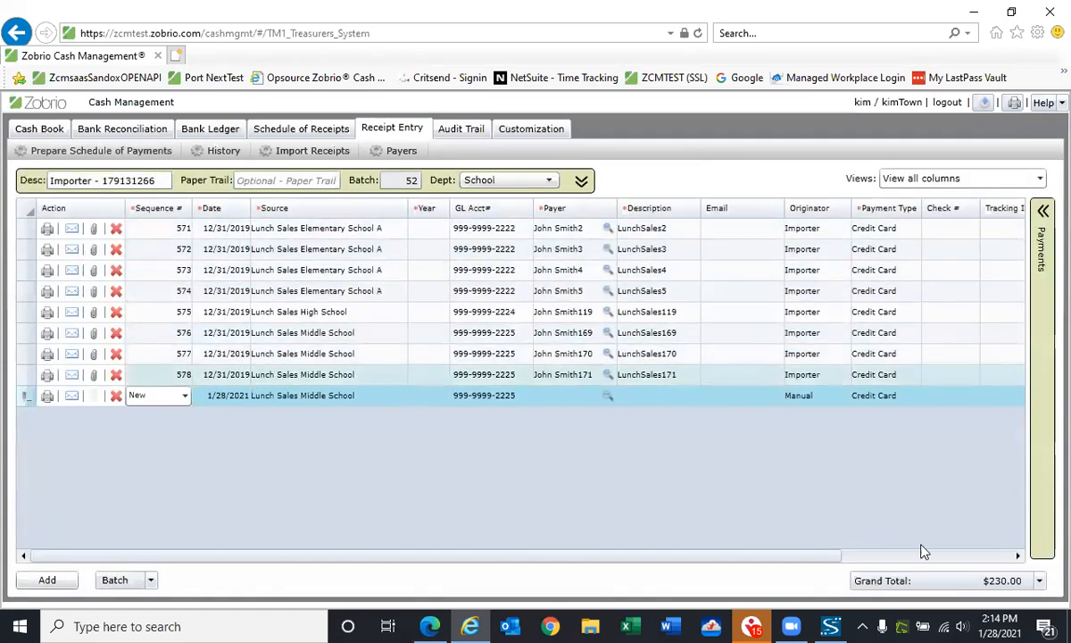
left_click(149, 579)
left_click(143, 560)
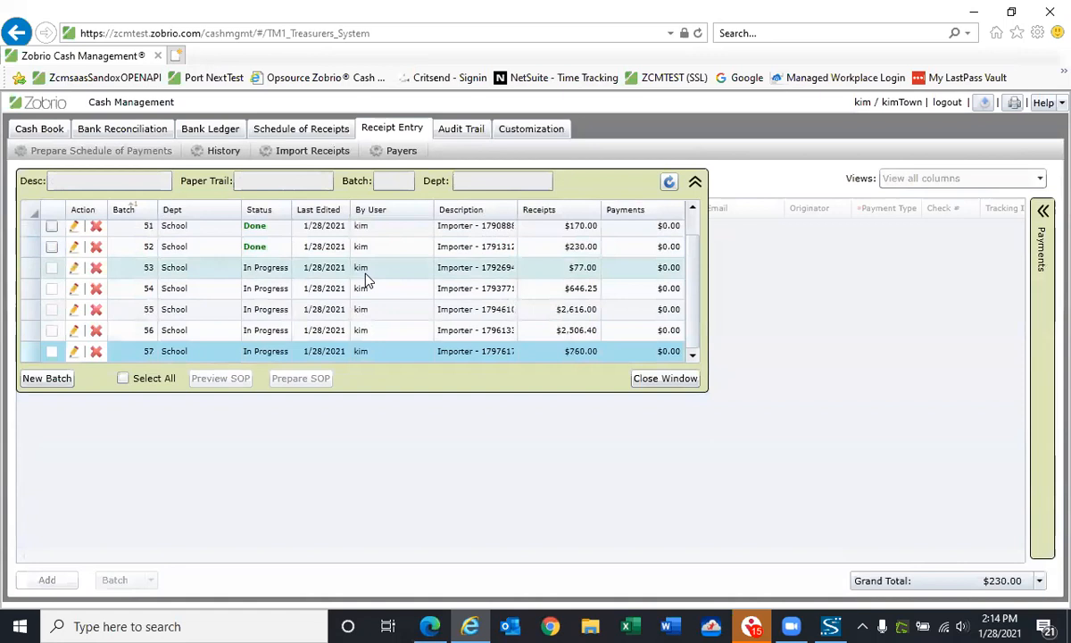
left_click(74, 276)
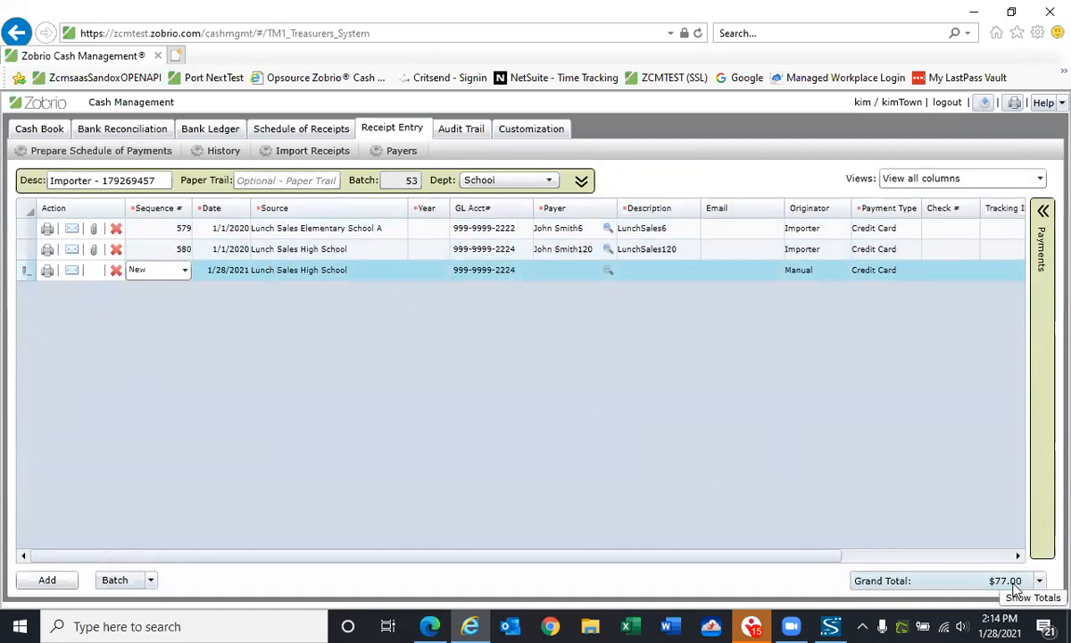
left_click(150, 580)
left_click(139, 560)
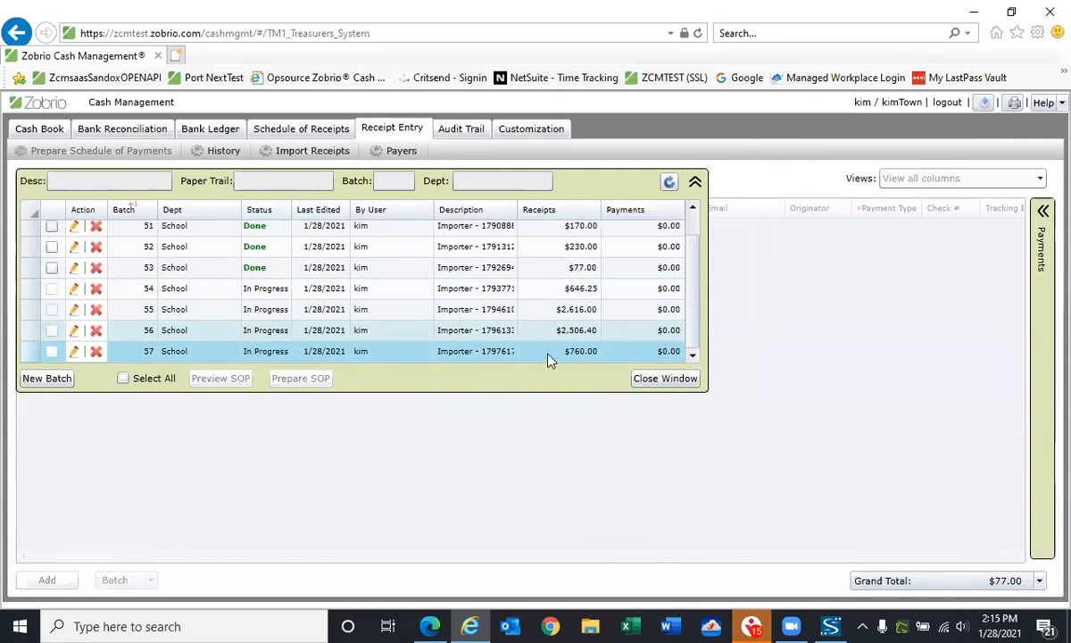
left_click(665, 378)
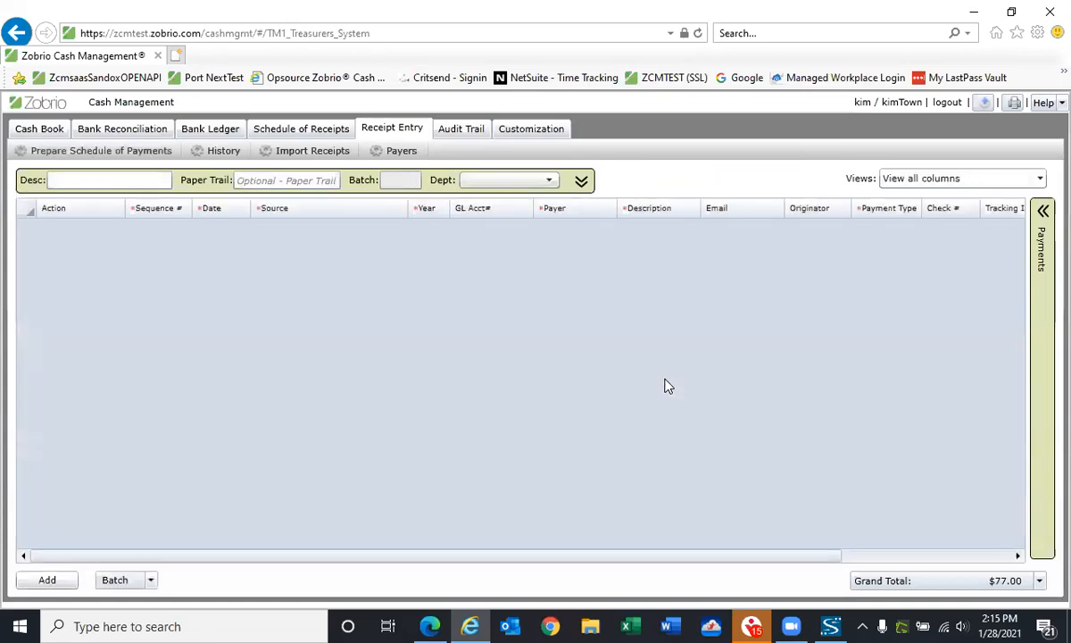
Load "ZU Standard Import Sept Town Clerk Spreadsheet.csv" from the ZU Files folder for receipt import
left_click(308, 148)
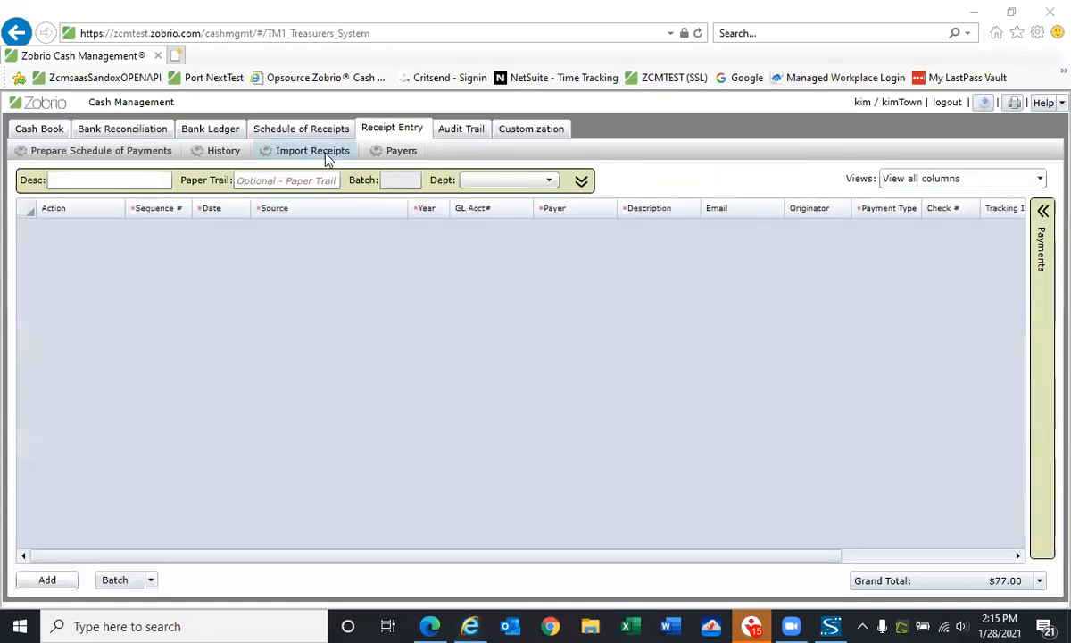
double_click(197, 123)
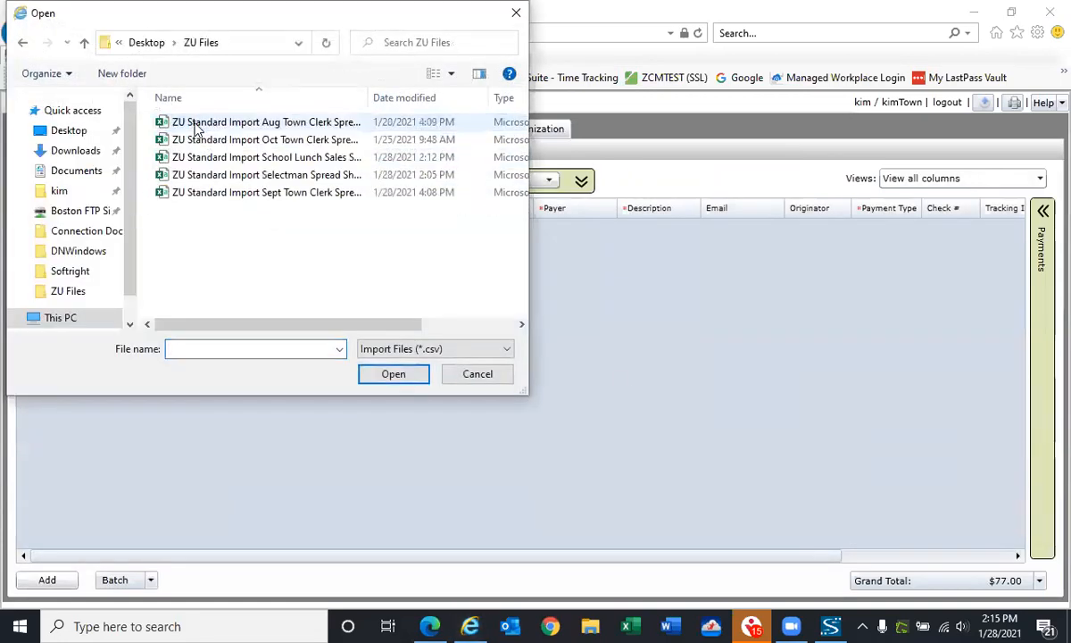
left_click(255, 196)
left_click(409, 375)
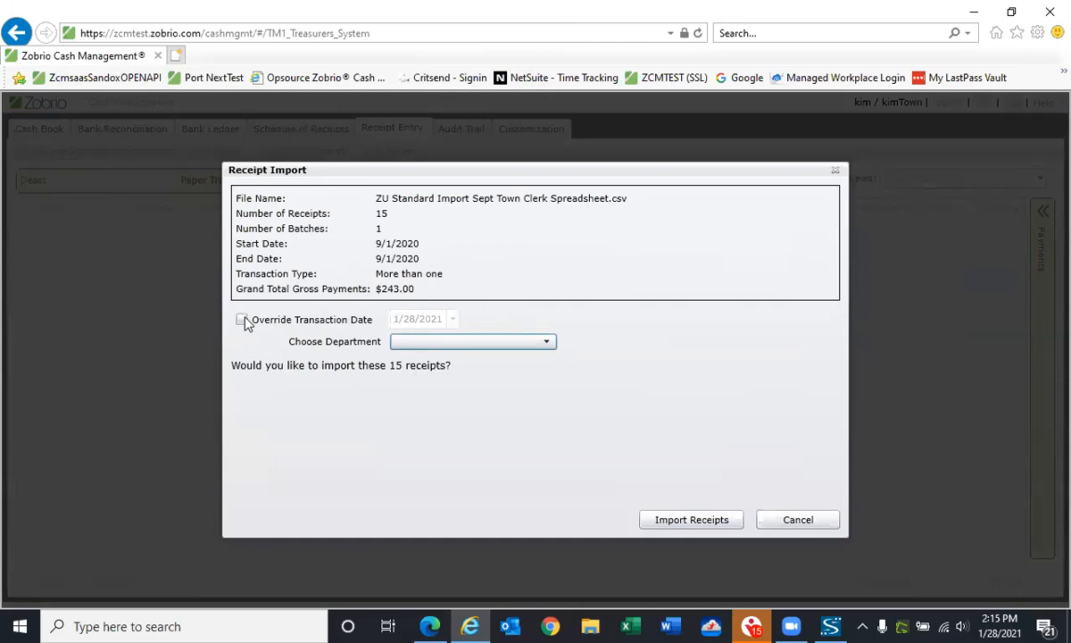
Choose Town Clerk as the department and import the September receipts
left_click(546, 341)
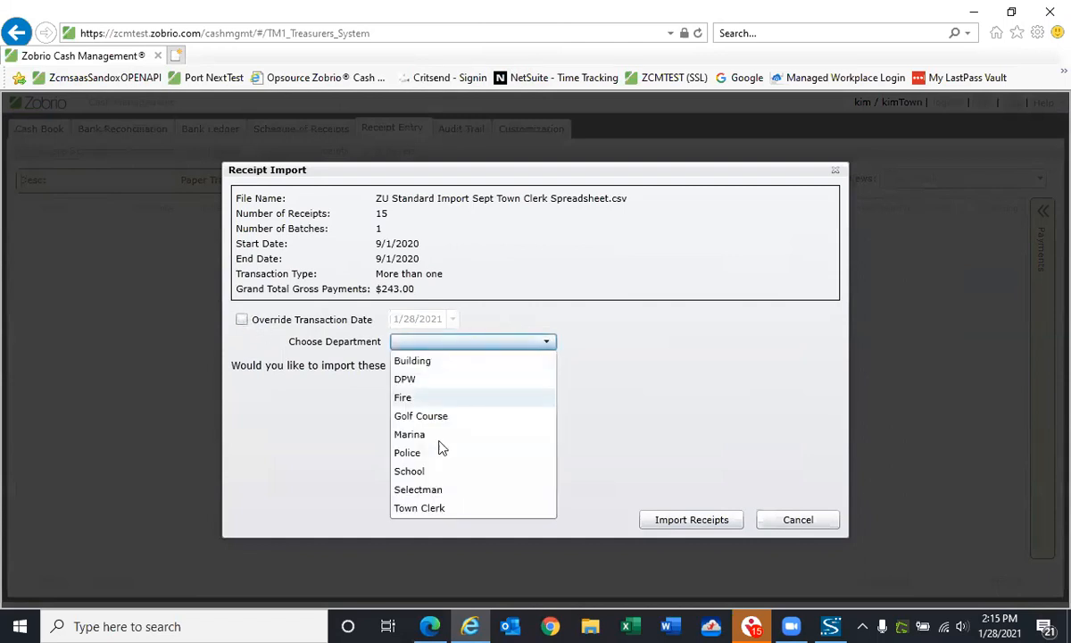
left_click(419, 507)
left_click(669, 523)
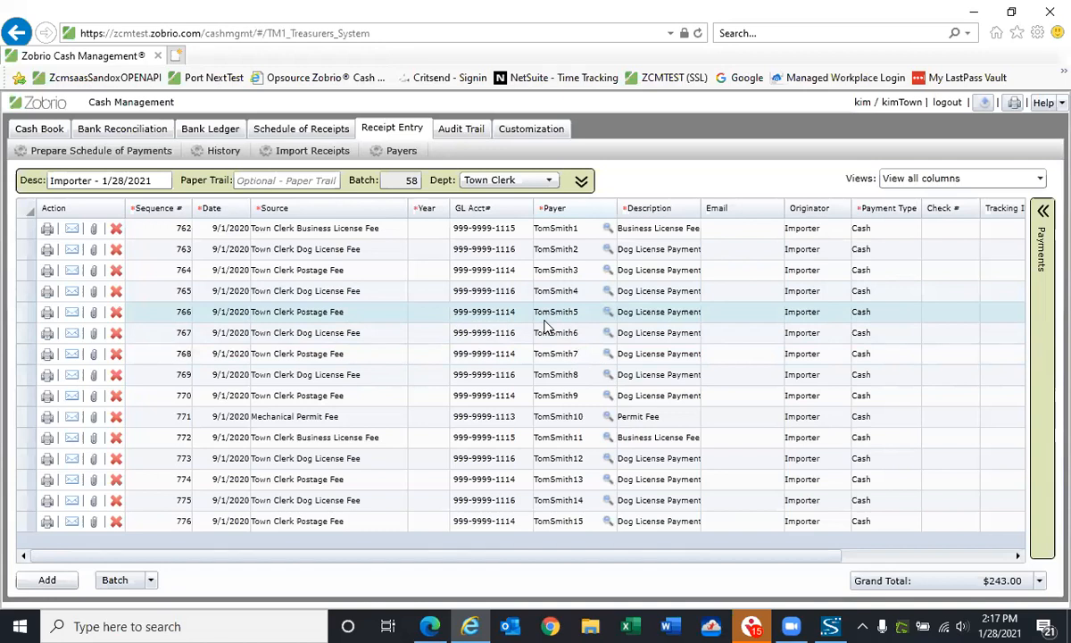
Close the Town Clerk batch 58 and dismiss the batch list
left_click(149, 580)
left_click(153, 561)
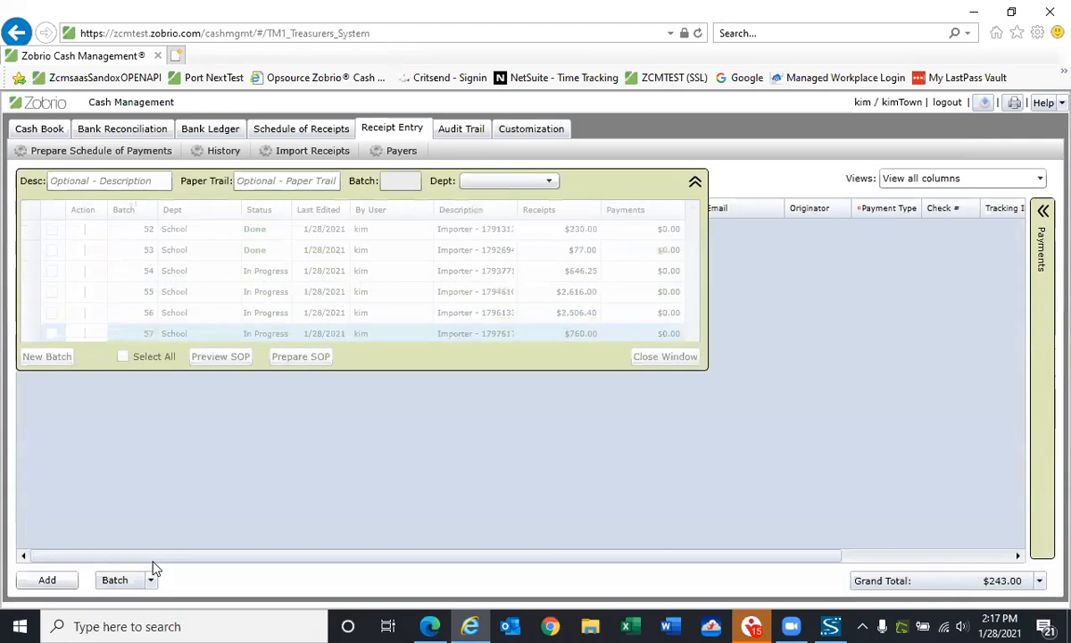
left_click(683, 378)
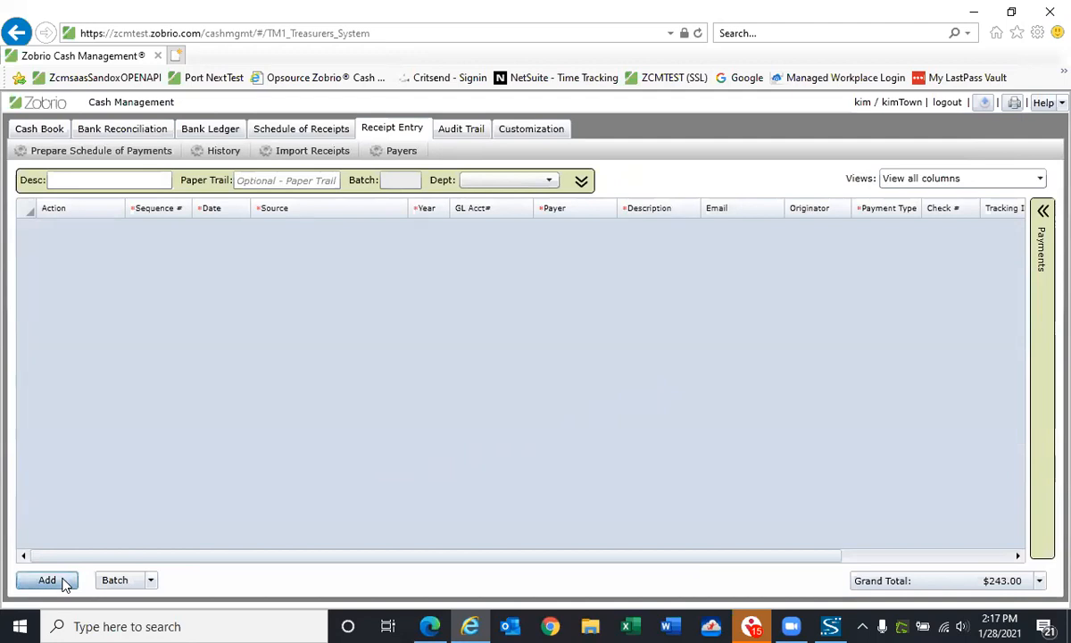
Create a new DPW batch and add a receipt with payer and description "test", keeping the default source, payment type and amount
left_click(579, 182)
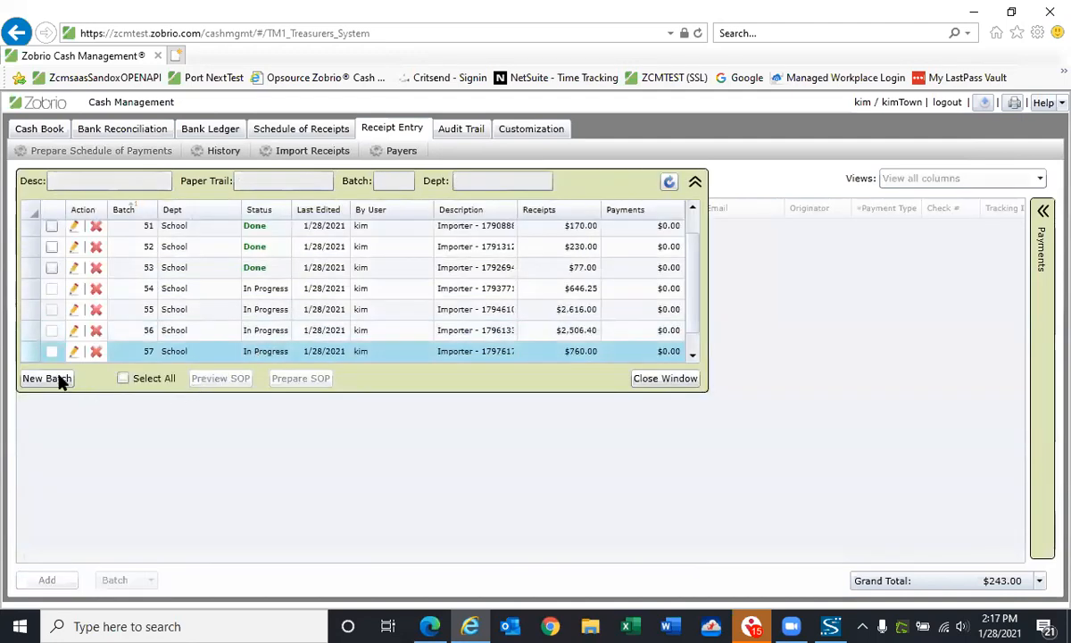
left_click(46, 379)
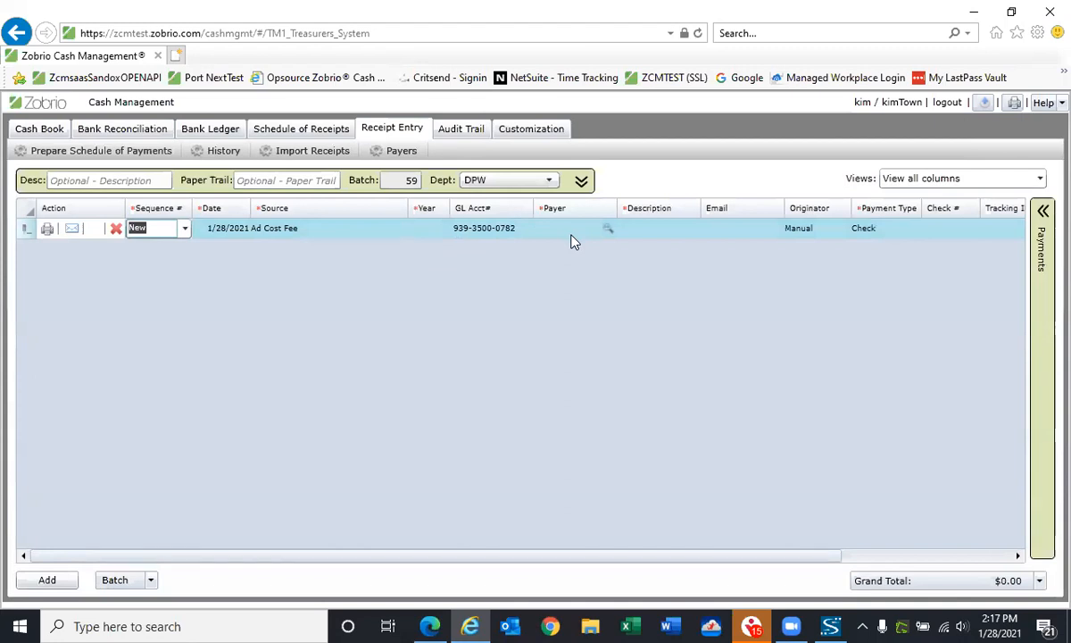
left_click(572, 241)
type("test")
left_click(645, 241)
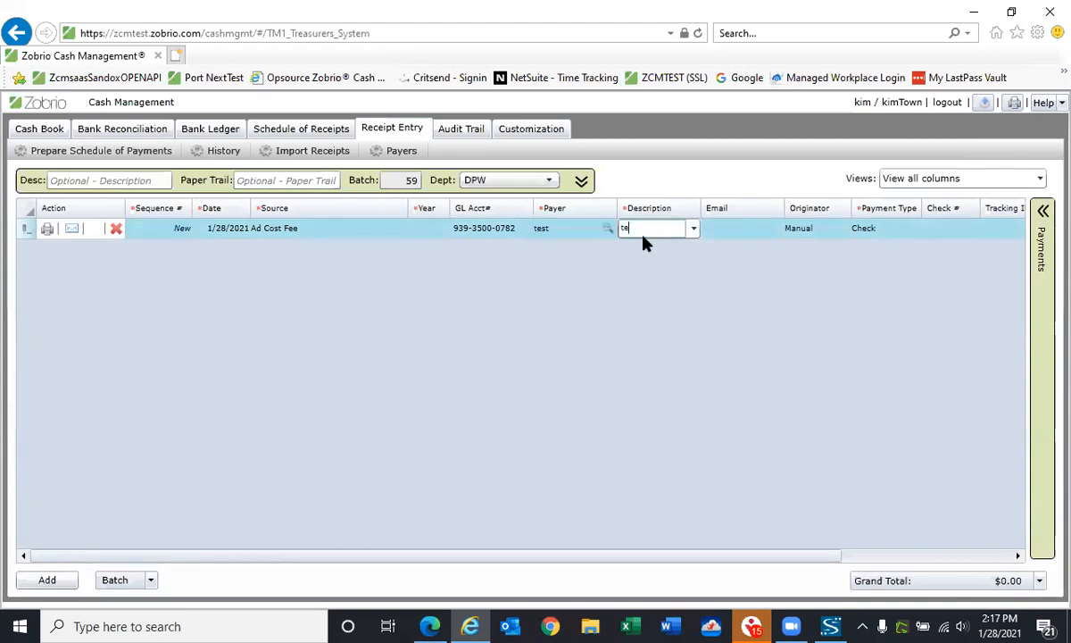
type("test")
key("Tab")
key("Tab")
key("Tab")
key("Tab")
key("Tab")
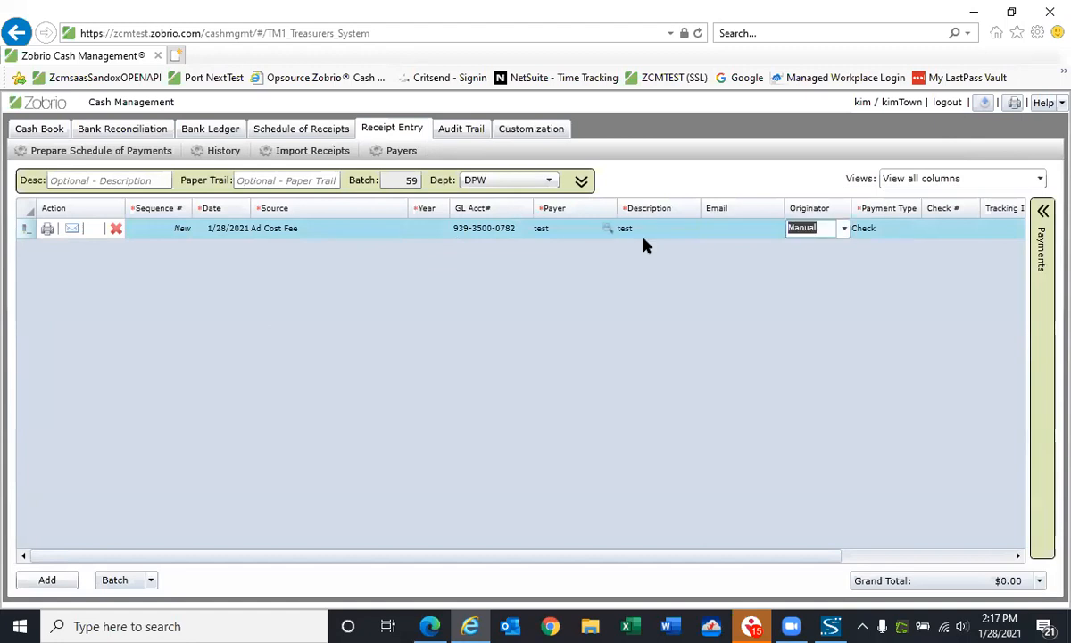
key("Tab")
key("Tab")
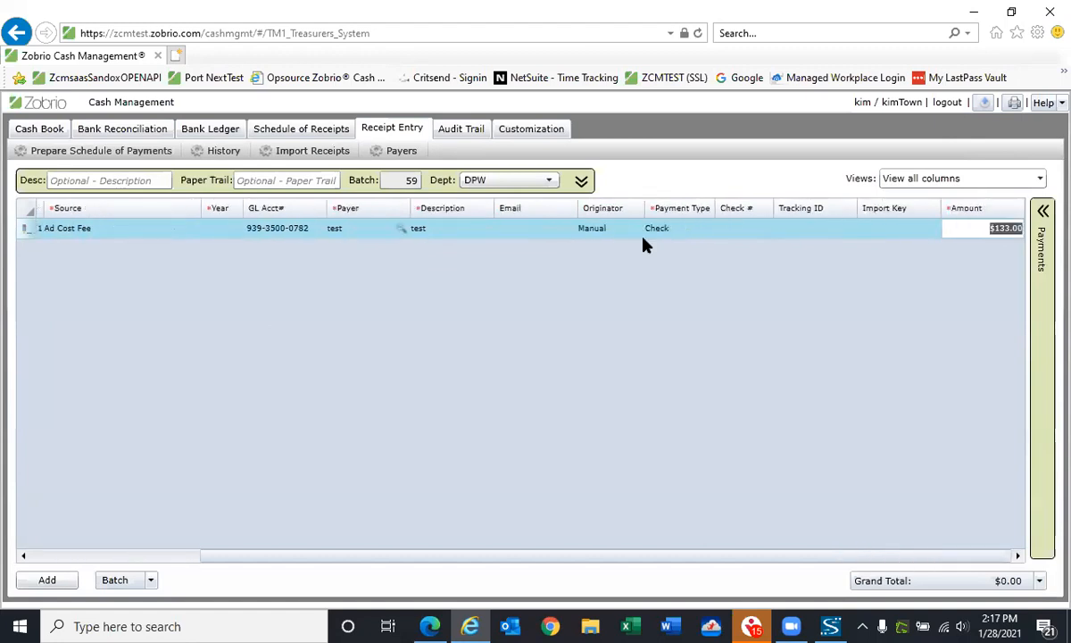
key("Tab")
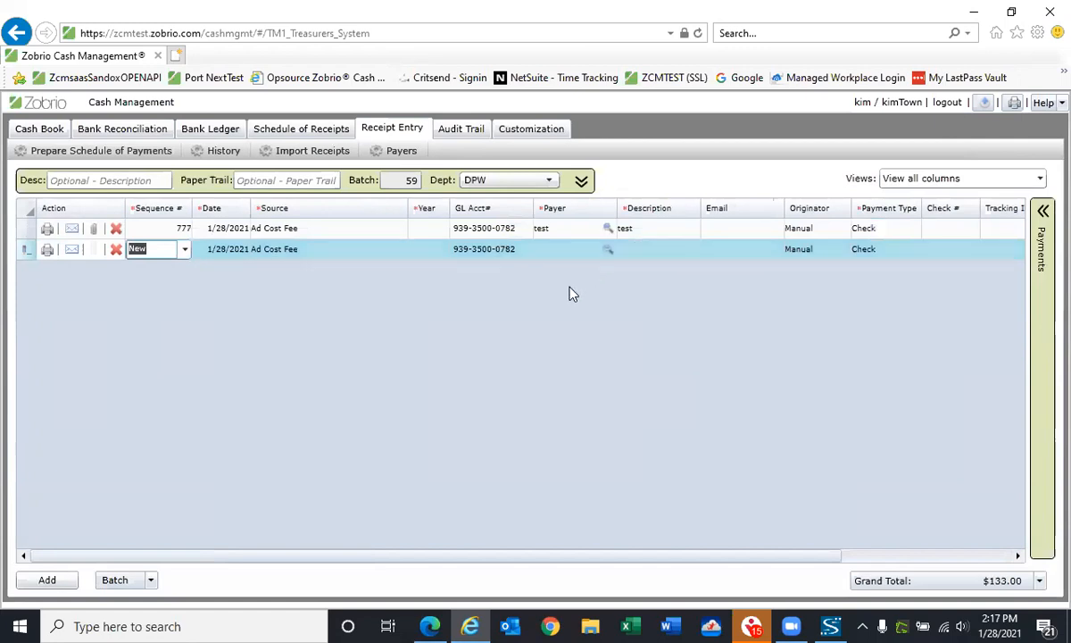
Change the amount of the saved DPW test receipt to 100
left_click_drag(438, 560, 657, 536)
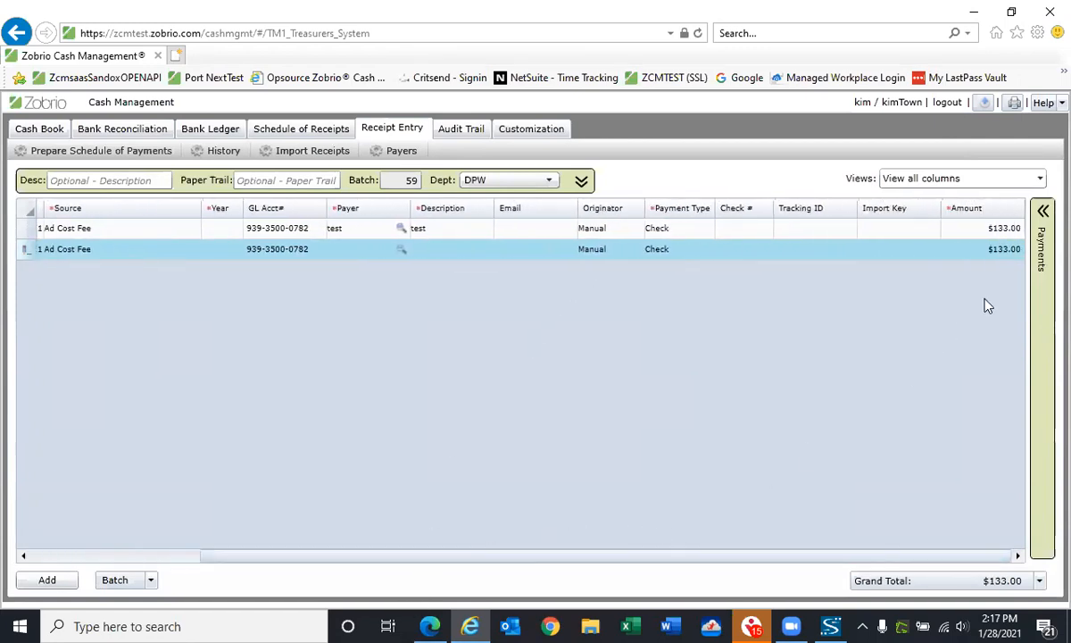
left_click(1003, 232)
left_click(1002, 232)
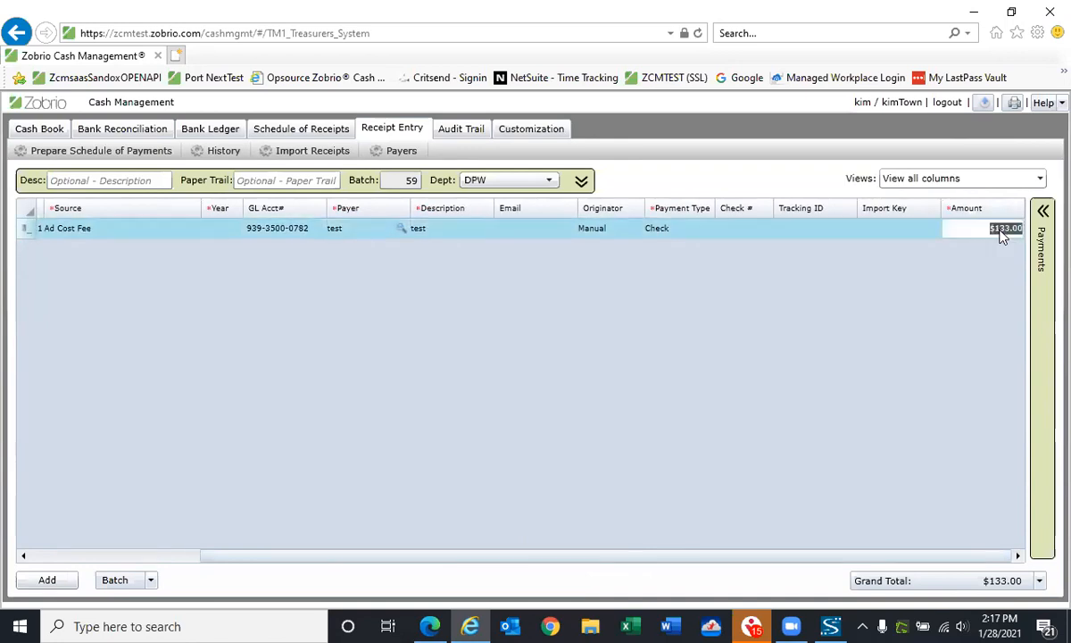
left_click(1002, 233)
double_click(1004, 227)
left_click(1004, 227)
double_click(993, 229)
type("100")
key("Return")
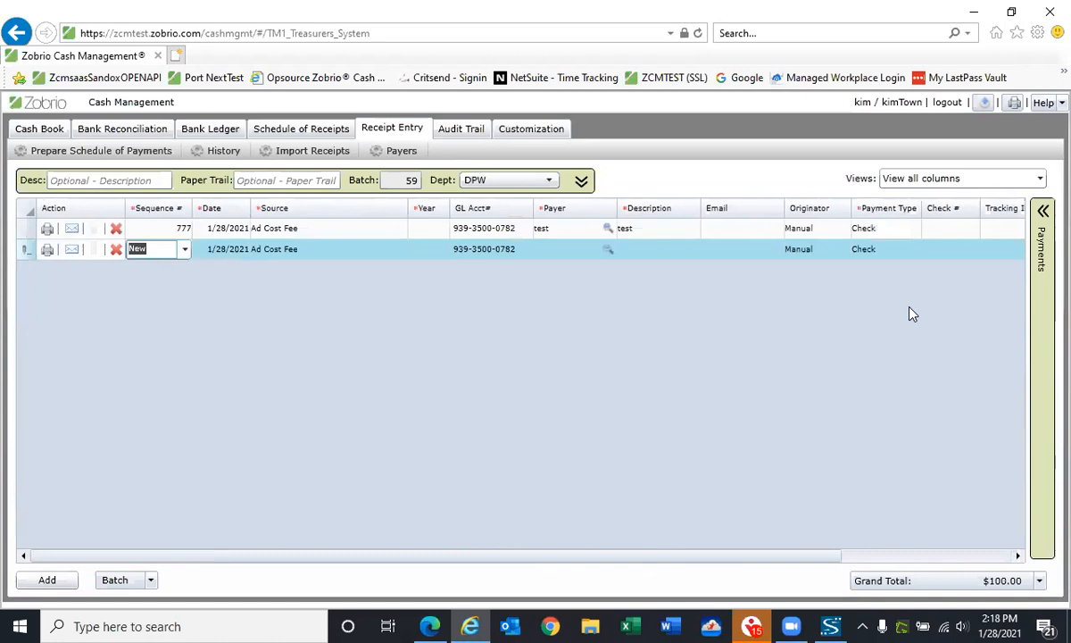
Filter the audit trail to entries whose audit action contains "Delete"
left_click(464, 130)
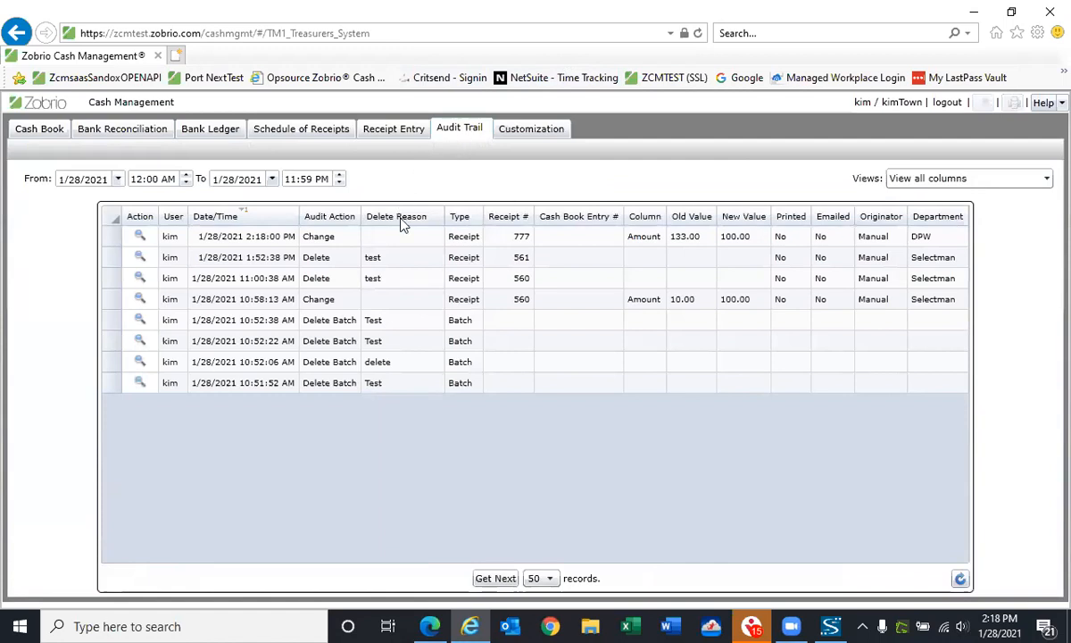
left_click(694, 243)
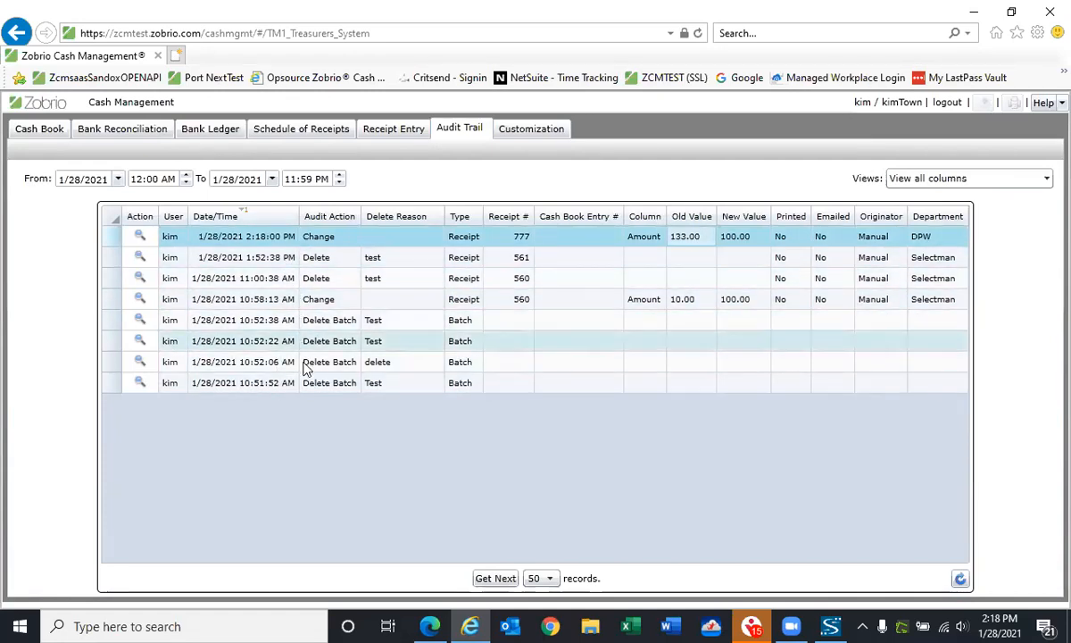
left_click(355, 220)
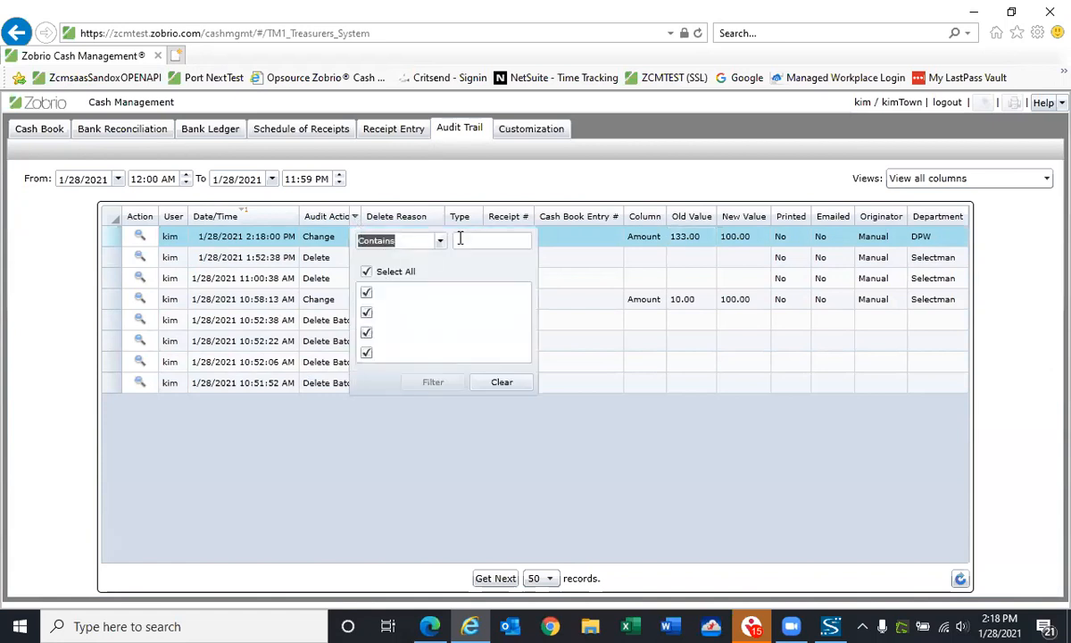
type("Delete")
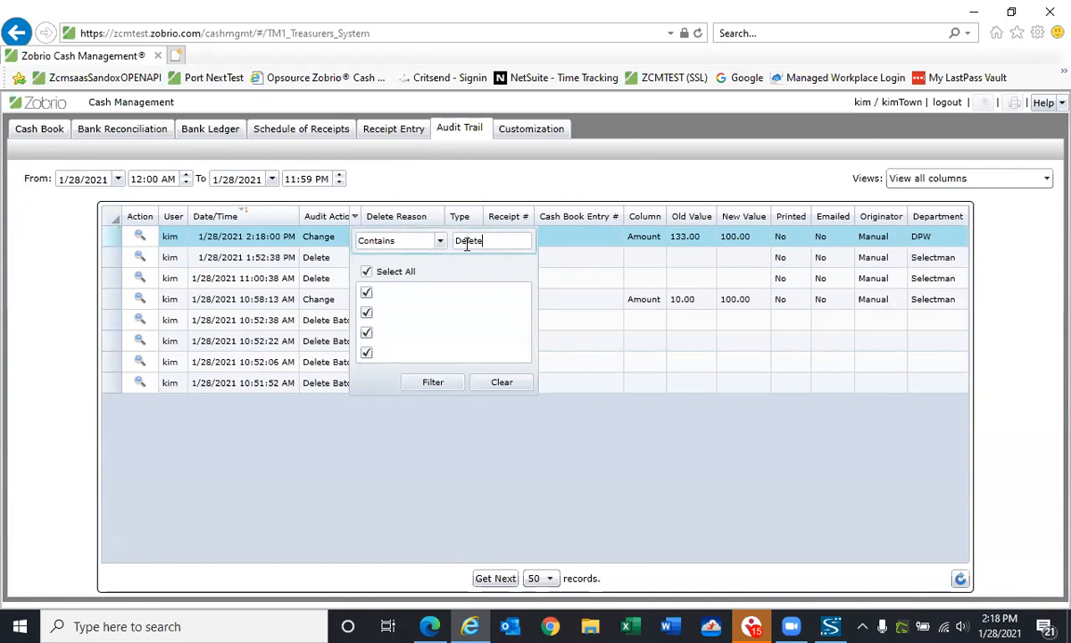
left_click(432, 382)
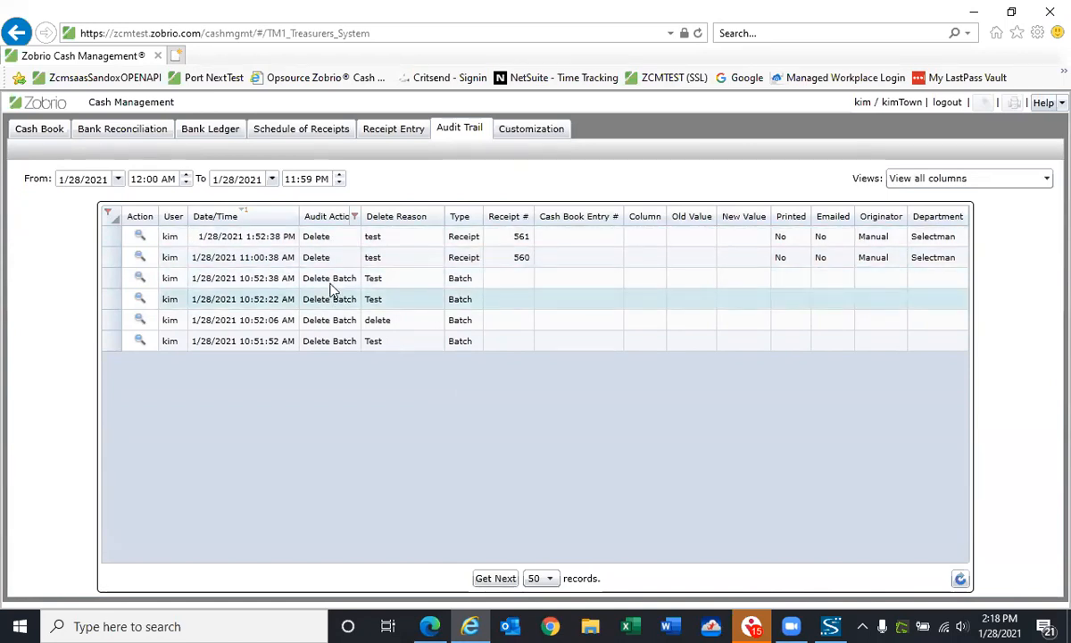
View the audit details of deleted receipt 561 and of the most recently deleted batch
left_click(139, 235)
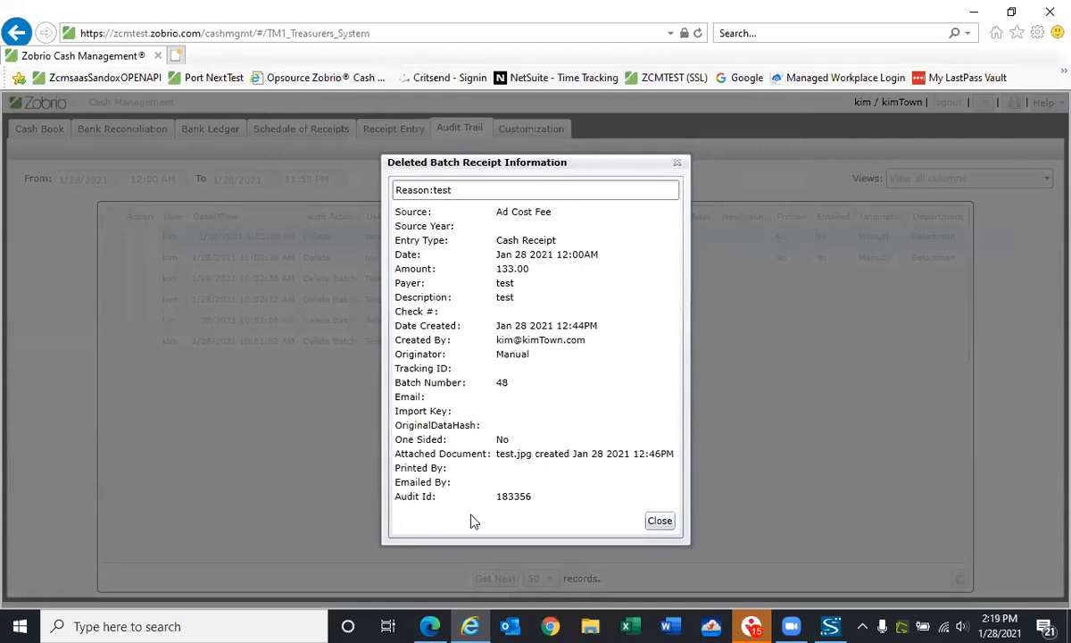
left_click(665, 525)
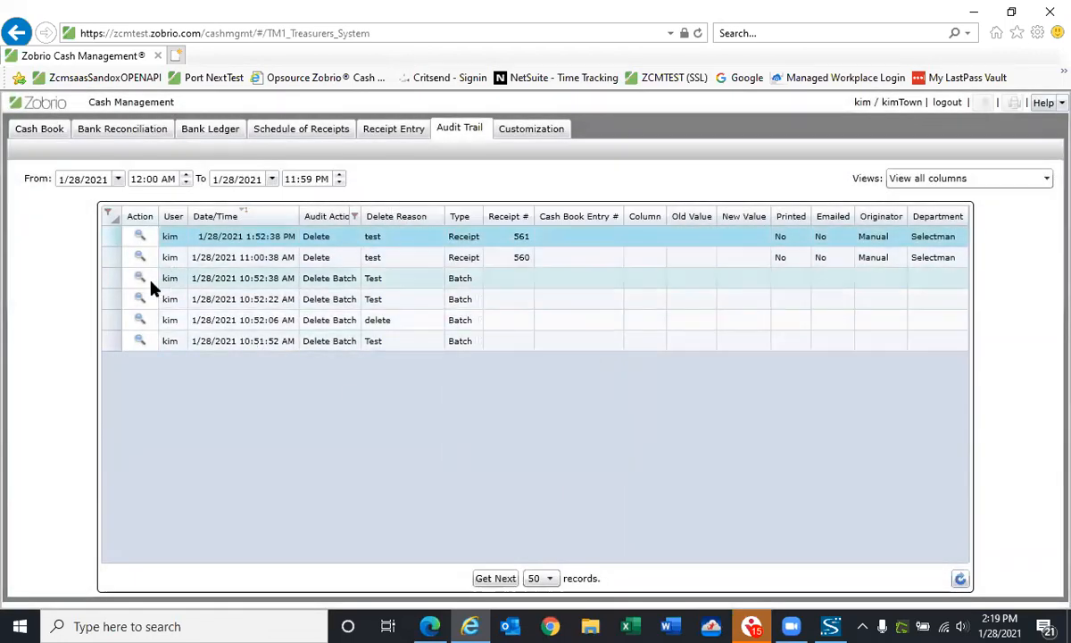
left_click(140, 279)
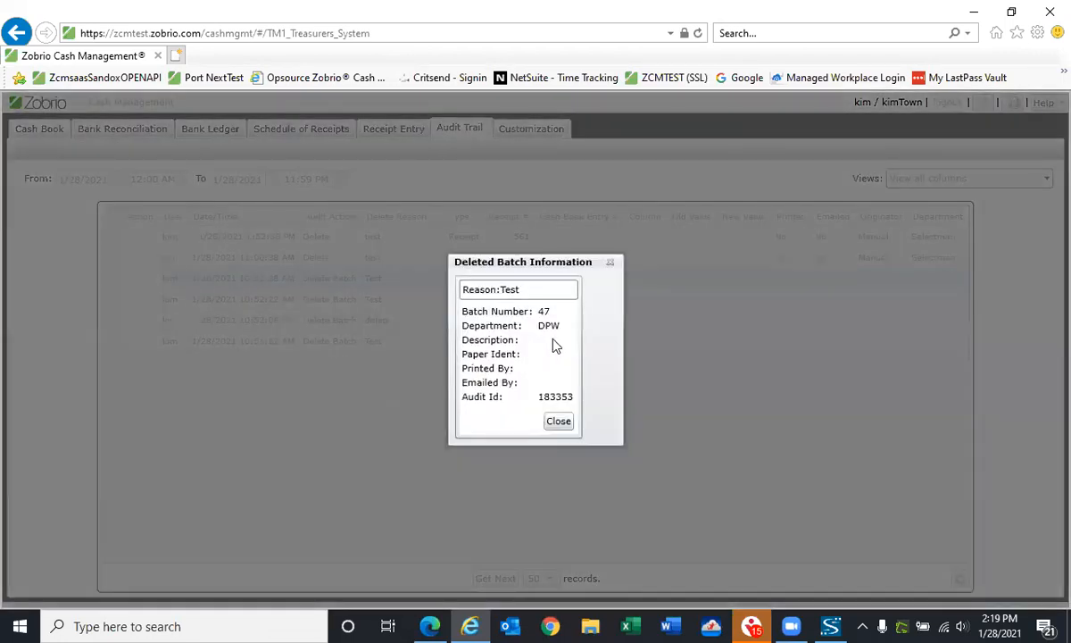
left_click(559, 424)
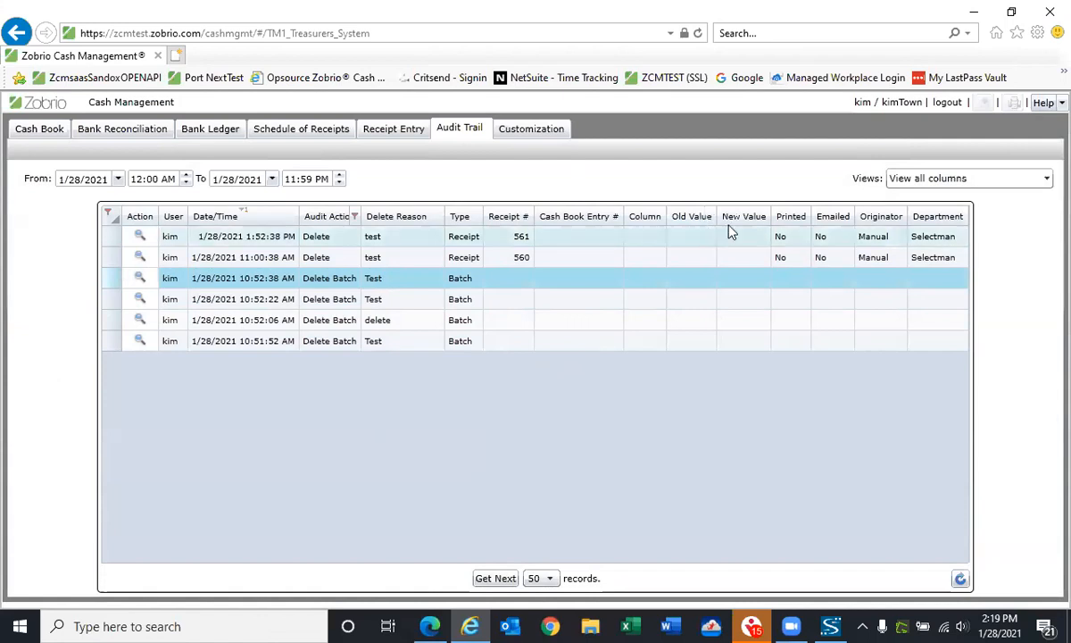
Clear the Audit Action filter and filter the audit trail to departments containing "selectman"
left_click(355, 216)
left_click(503, 384)
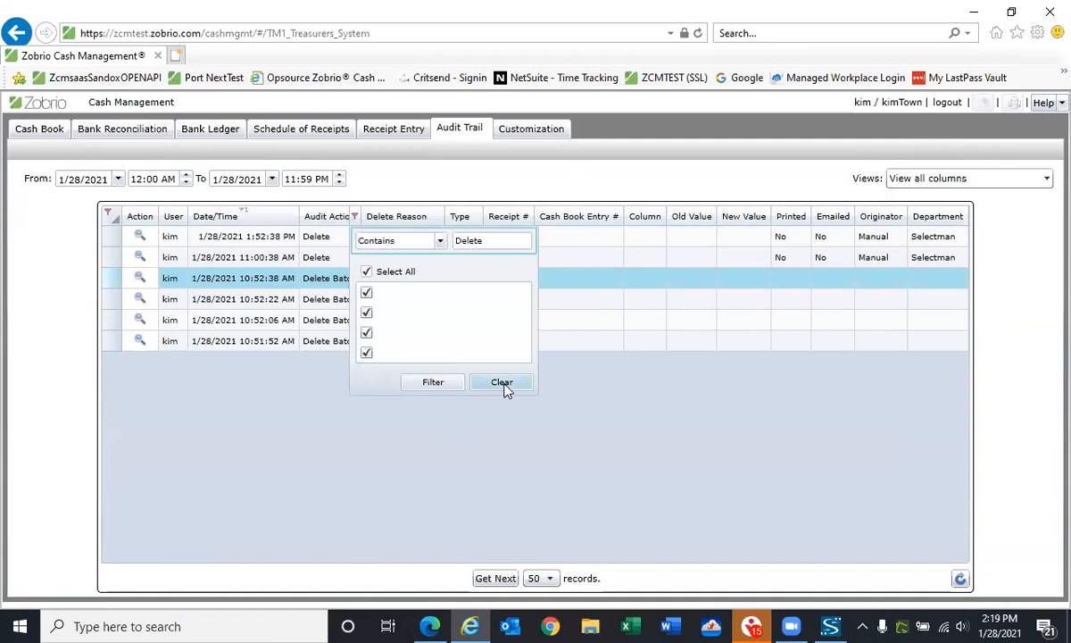
left_click(962, 217)
left_click(889, 239)
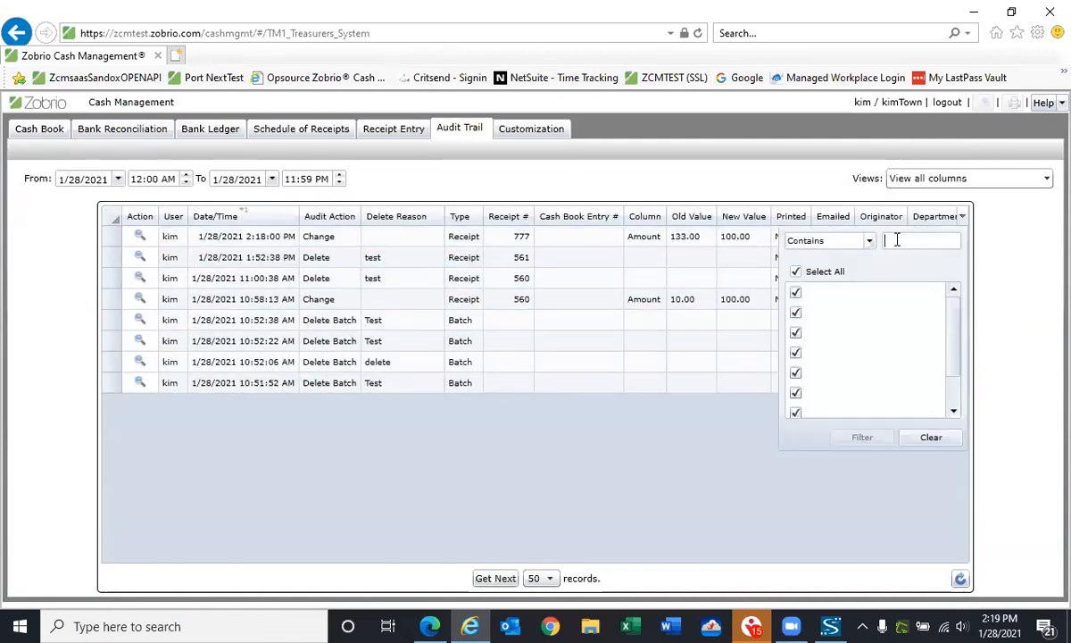
type("selectman")
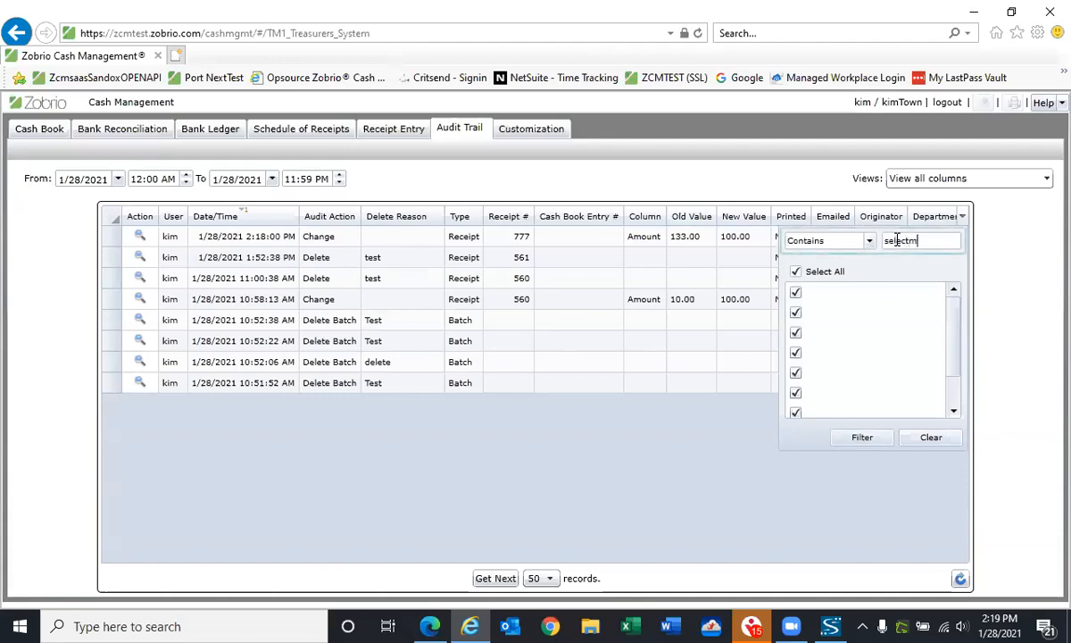
left_click(849, 443)
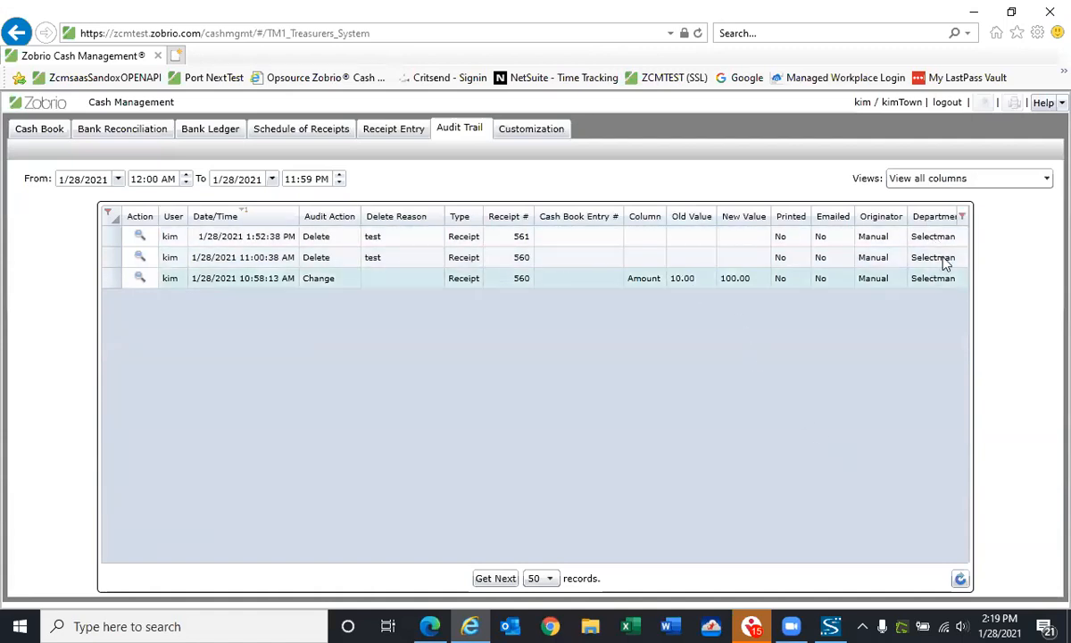
Save the filtered audit trail as a new view named "Selectman" that can be assigned to others
left_click(1046, 179)
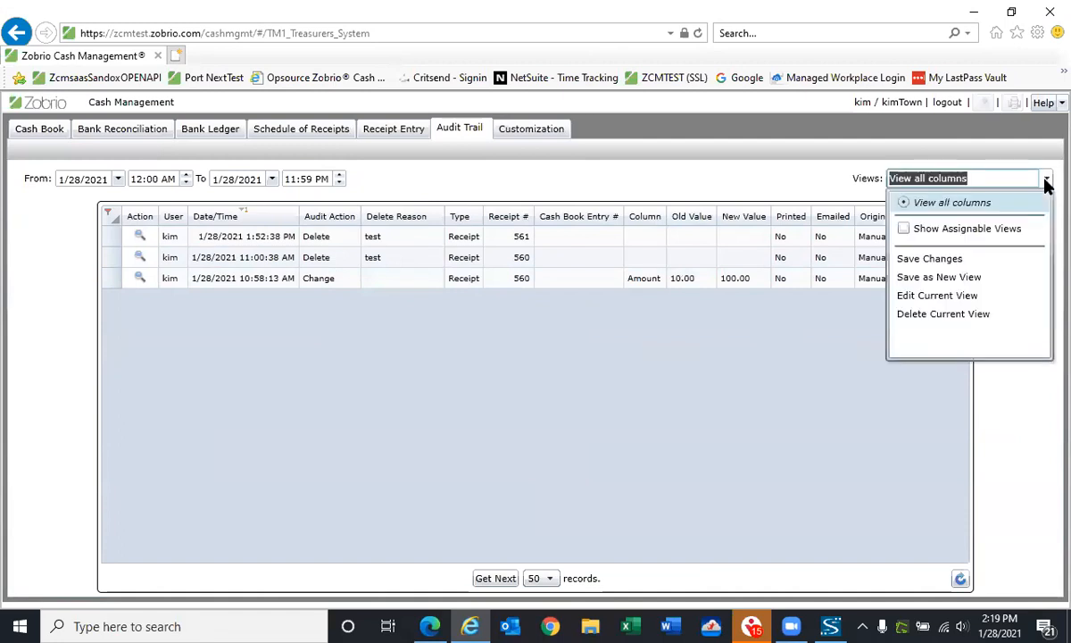
left_click(934, 278)
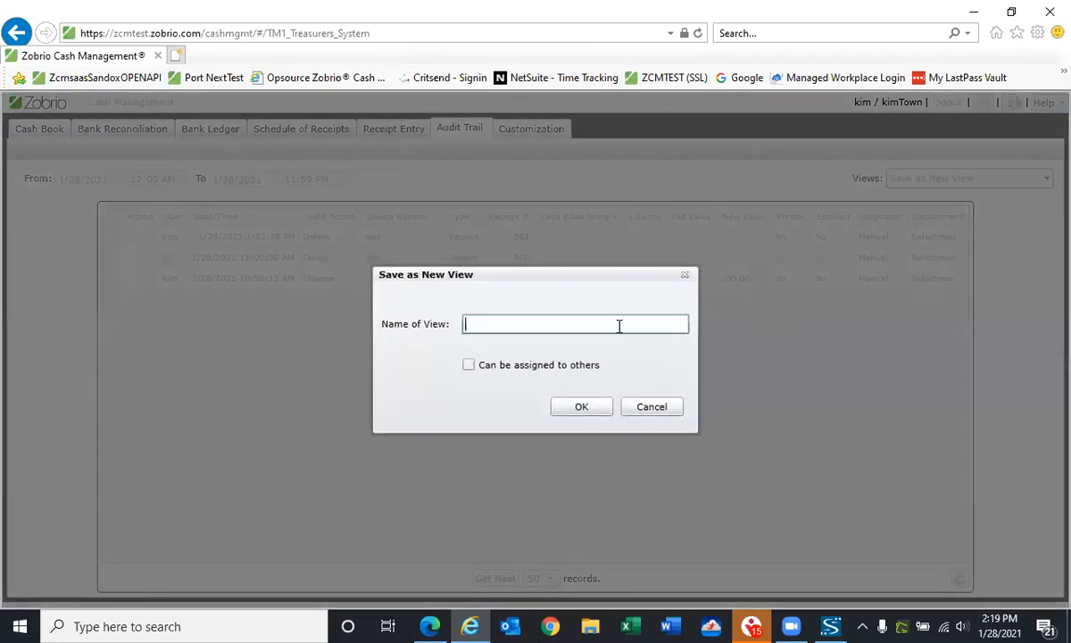
type("Selectman")
left_click(469, 366)
left_click(579, 408)
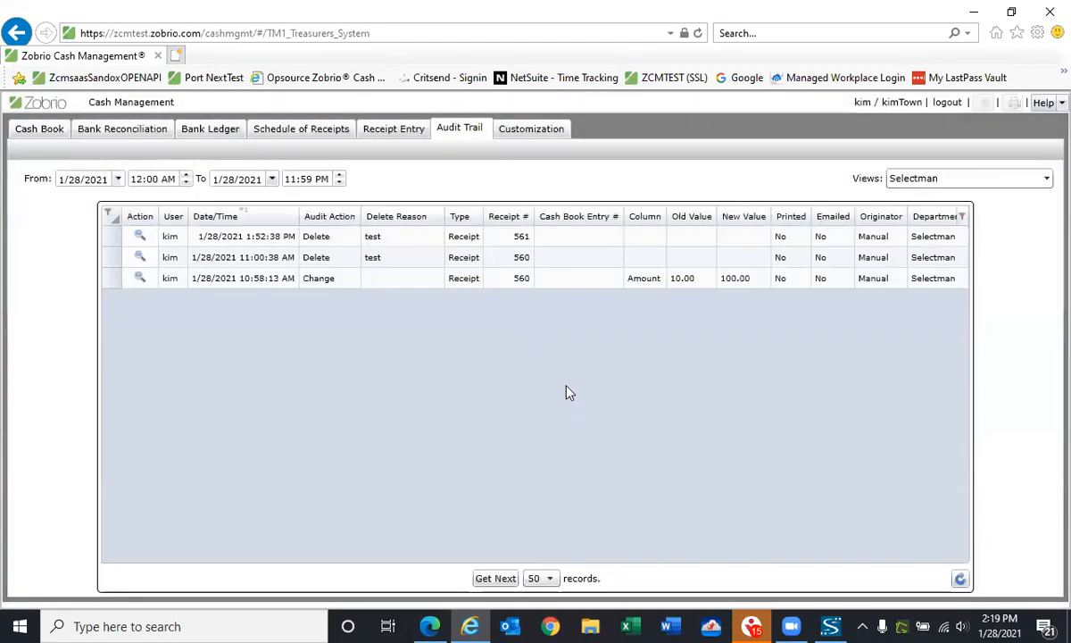
Assign the Selectman audit trail view to the first user in the view assignments and save
left_click(554, 134)
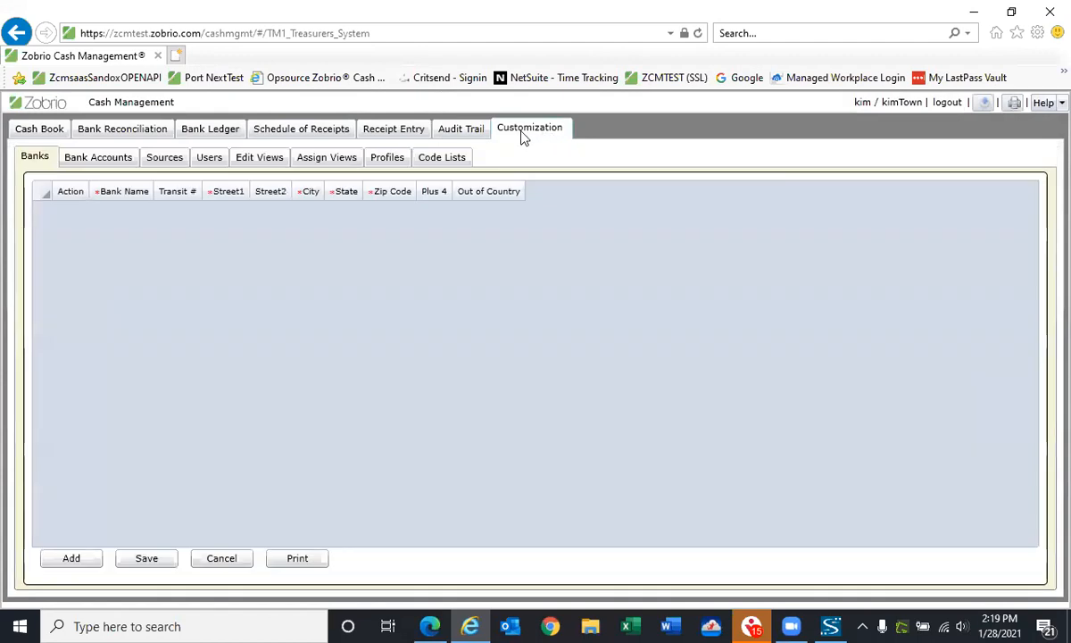
left_click(324, 161)
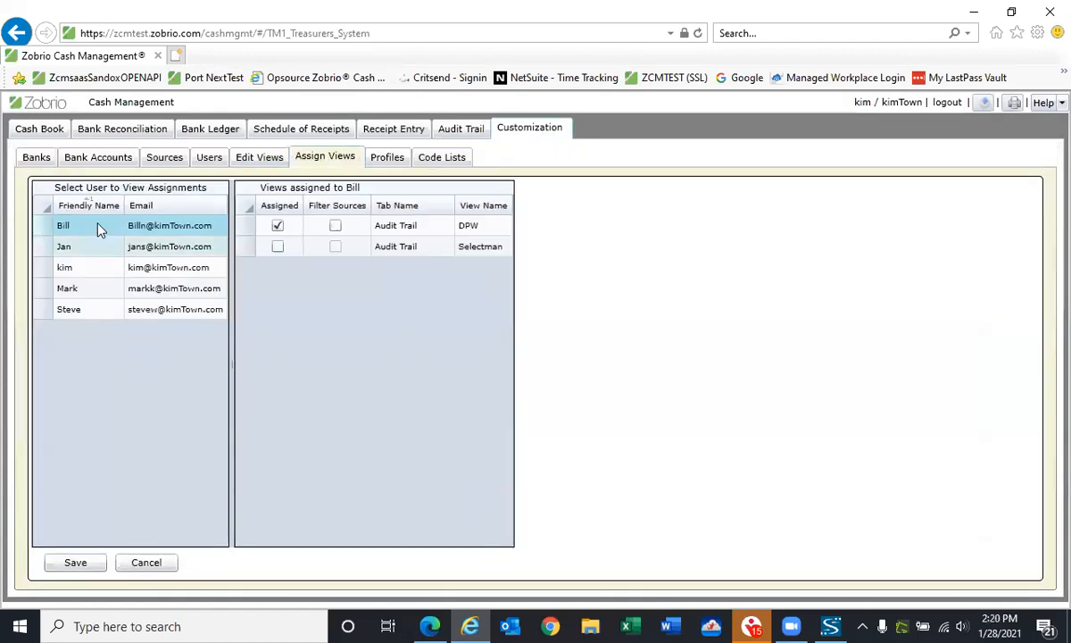
left_click(99, 226)
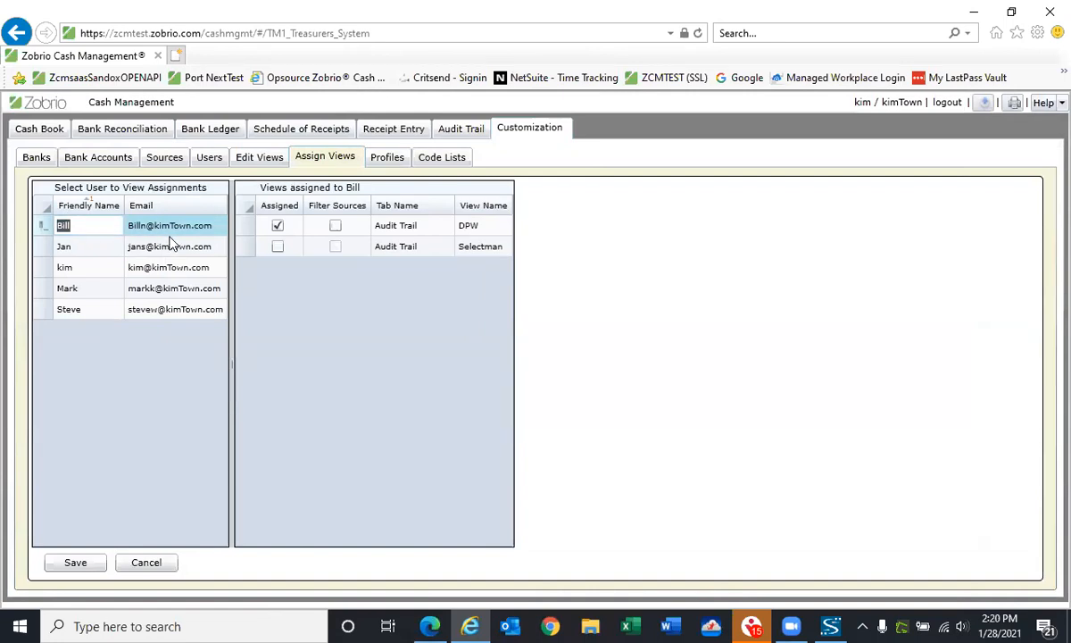
left_click(278, 247)
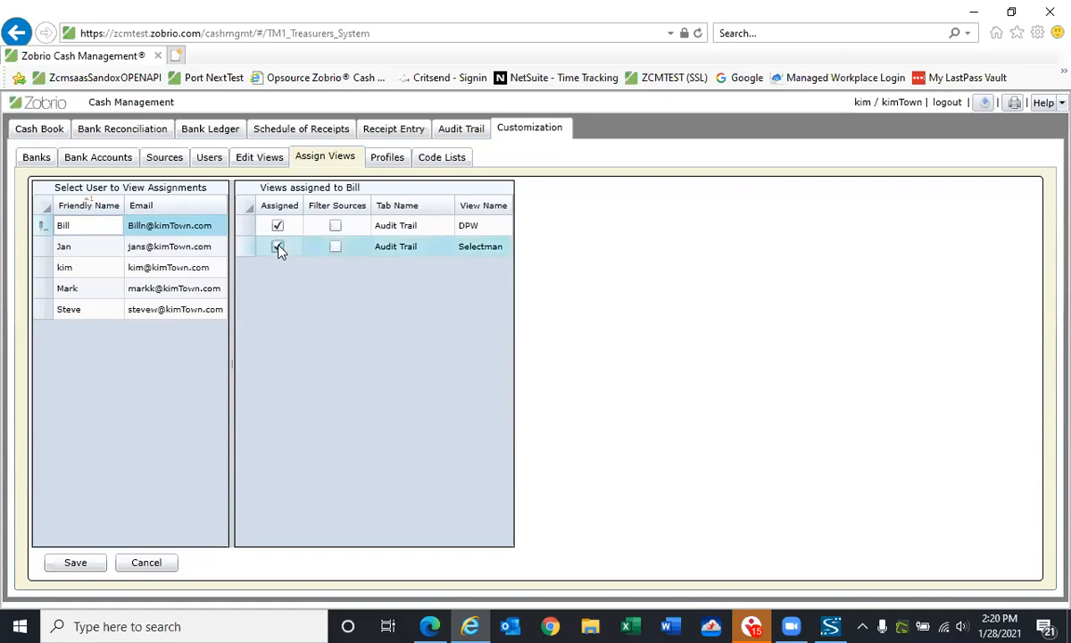
left_click(90, 567)
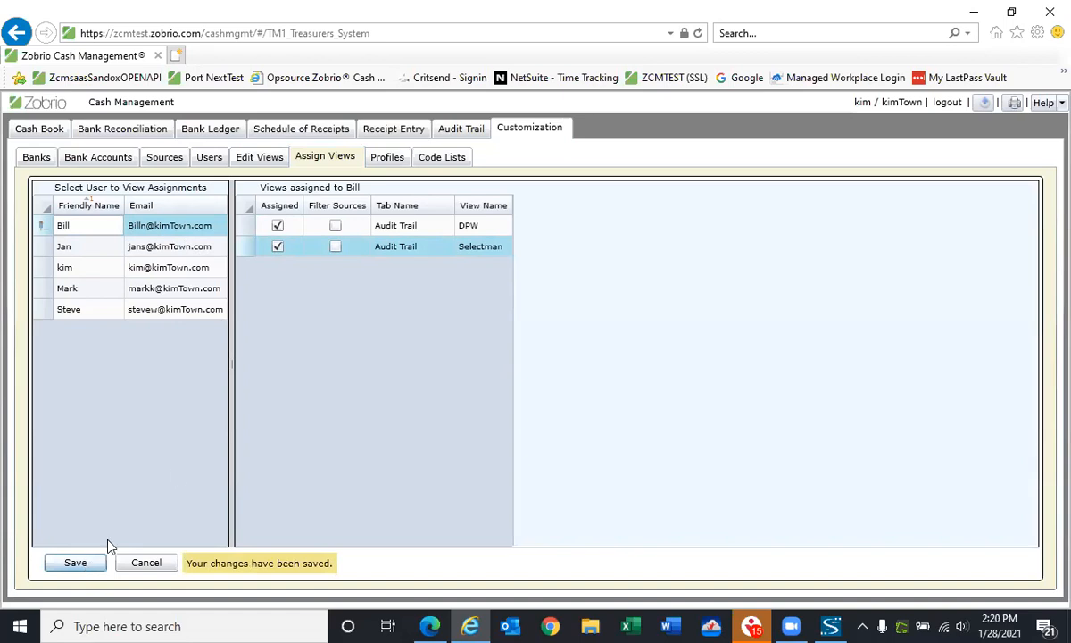
Return to the audit trail and clear its Department filter
left_click(464, 131)
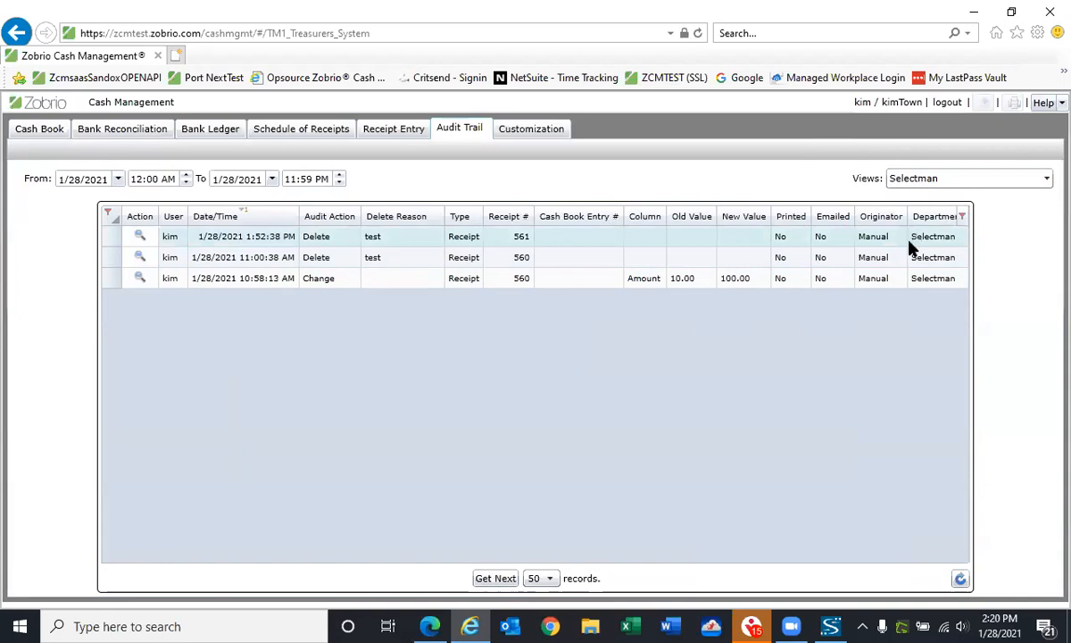
left_click(962, 218)
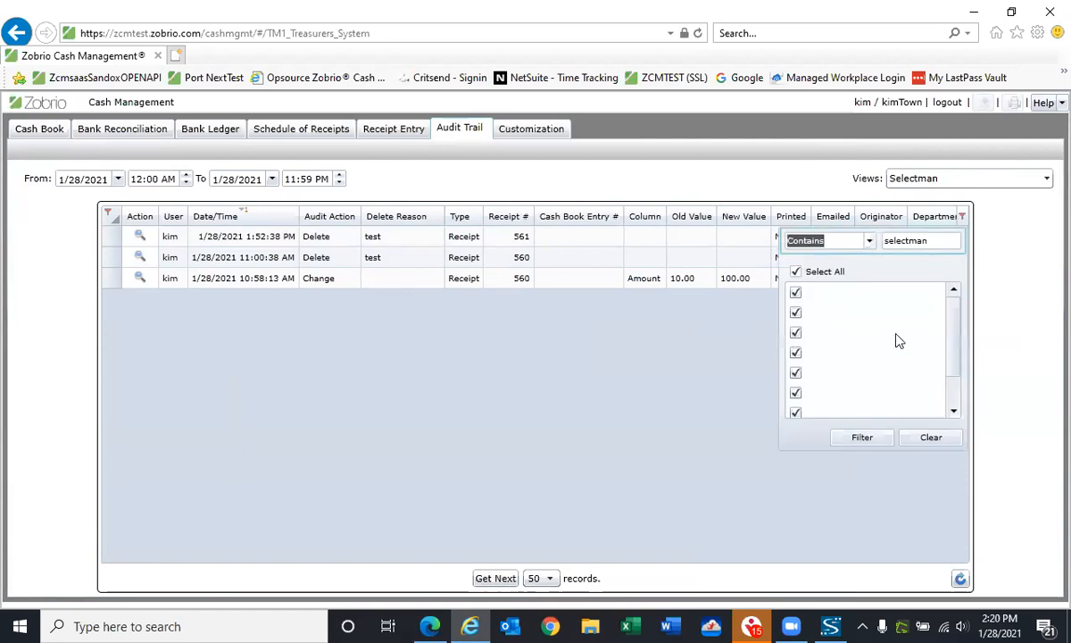
left_click(931, 438)
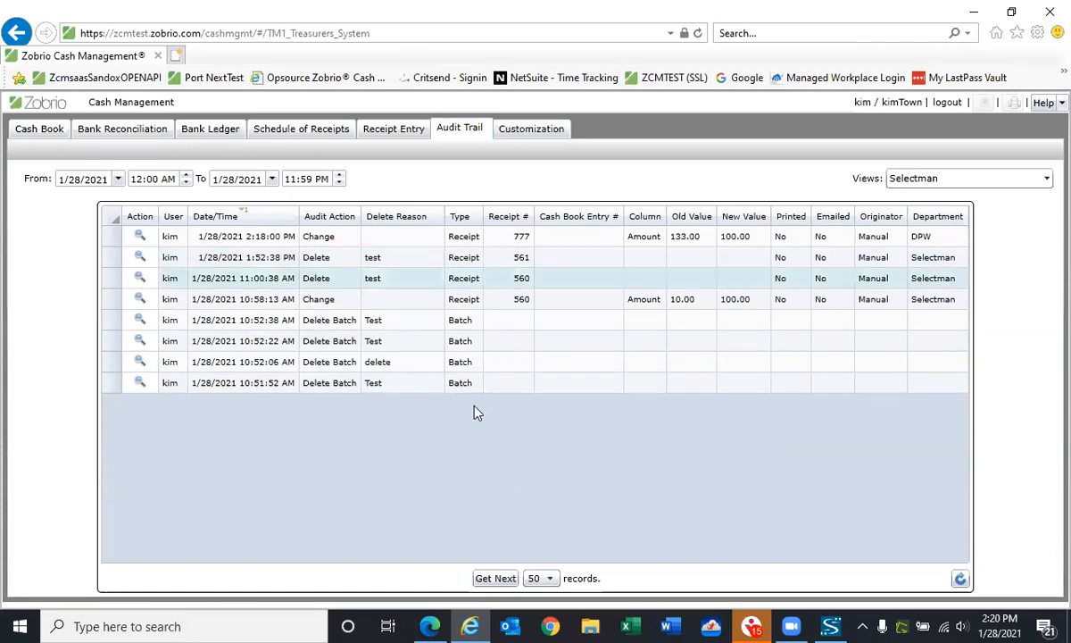
Open the list of help and support resources
left_click(1044, 104)
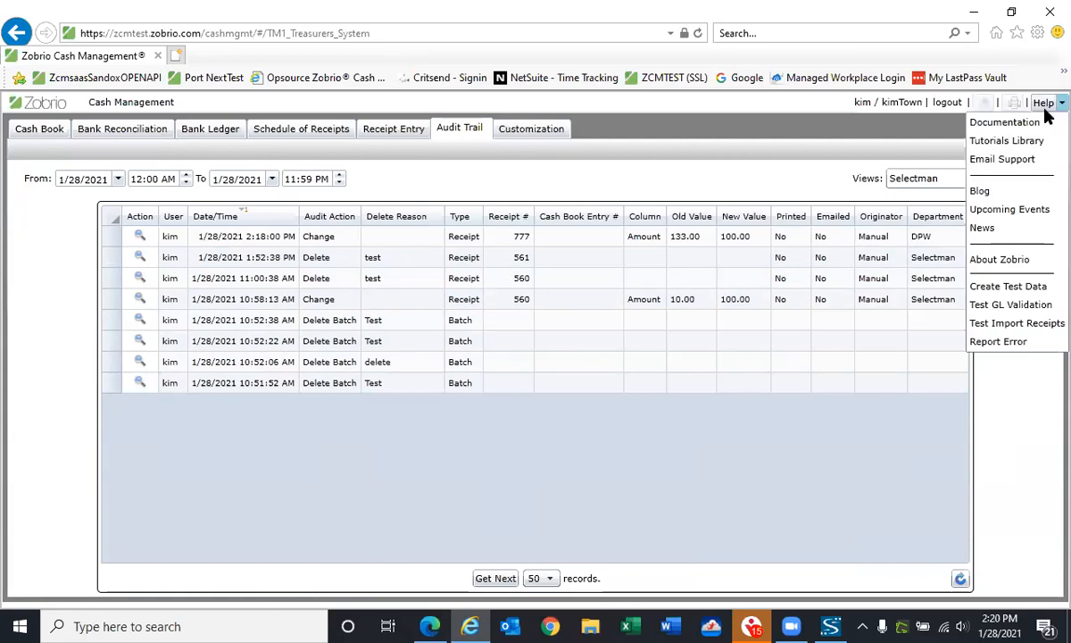